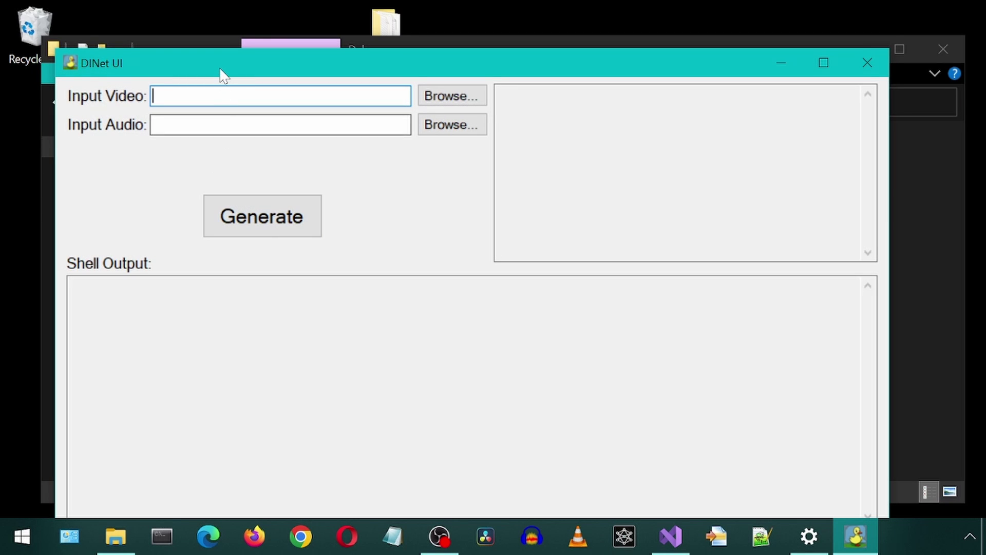
Step: Move the empty DINet UI window higher on the screen
{"action": "left_click_drag", "start_coordinate": [219, 65], "coordinate": [229, 41]}
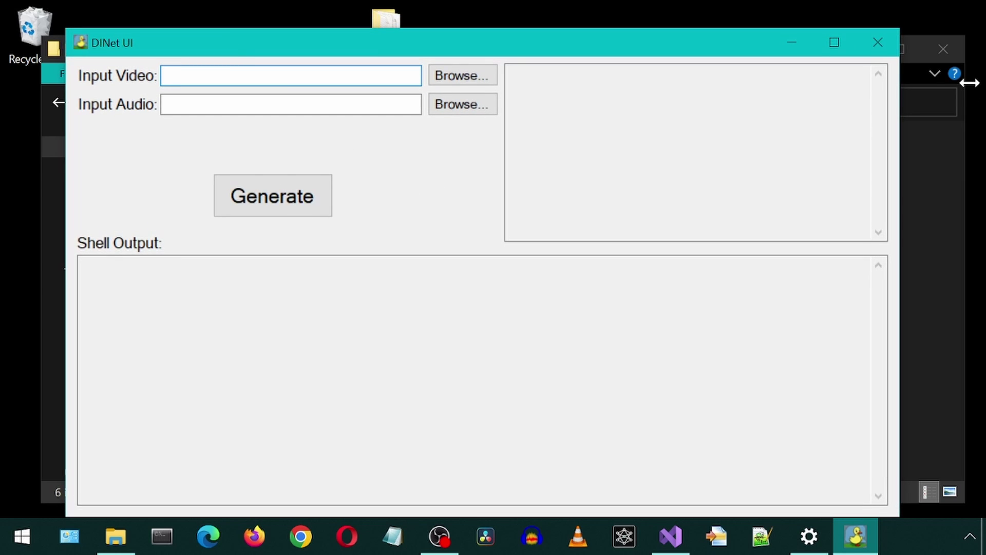
Step: Preview the 529.mp4 clip and 529.wav audio in VLC, then close the player
{"action": "key", "text": "alt+Tab"}
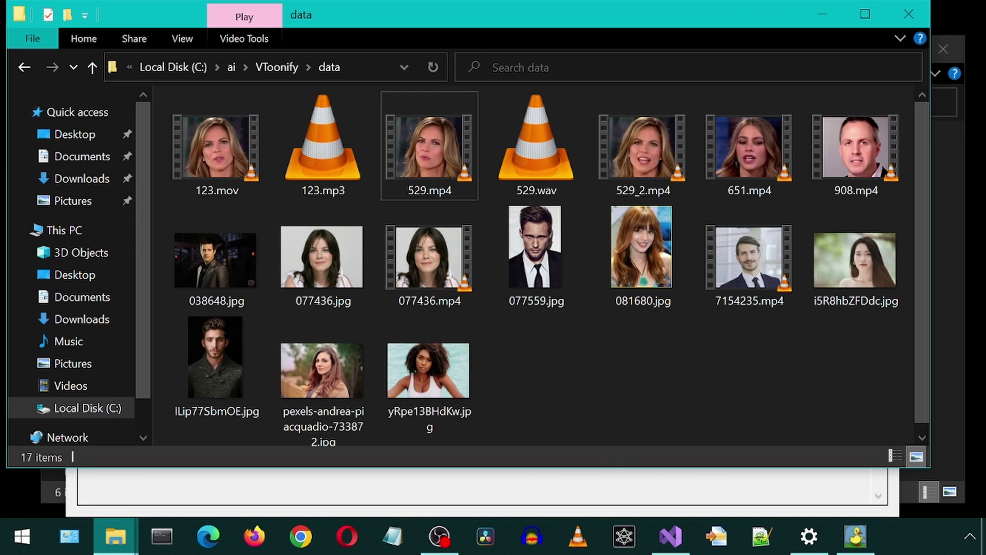
{"action": "double_click", "coordinate": [425, 143]}
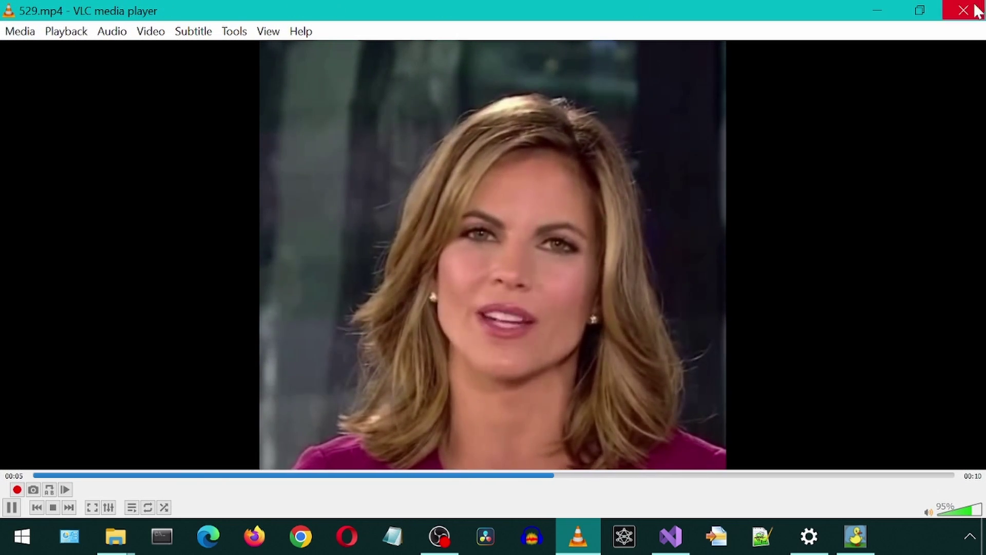
{"action": "key", "text": "alt+F4"}
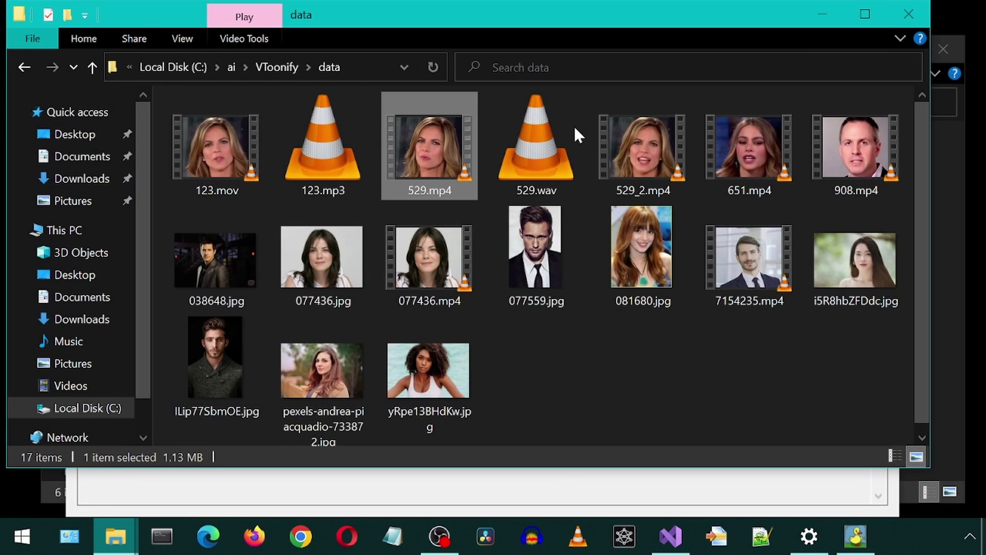
{"action": "double_click", "coordinate": [534, 158]}
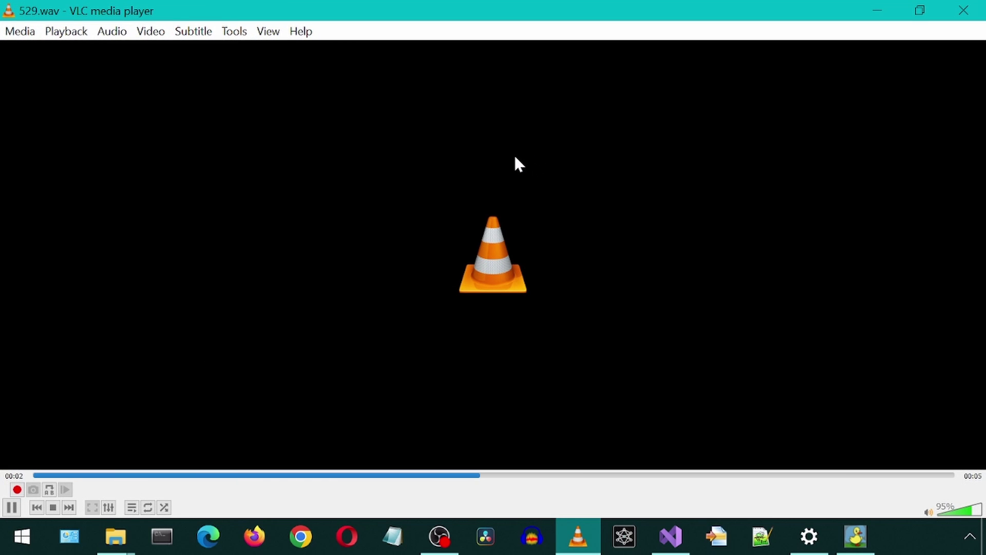
{"action": "left_click", "coordinate": [971, 16]}
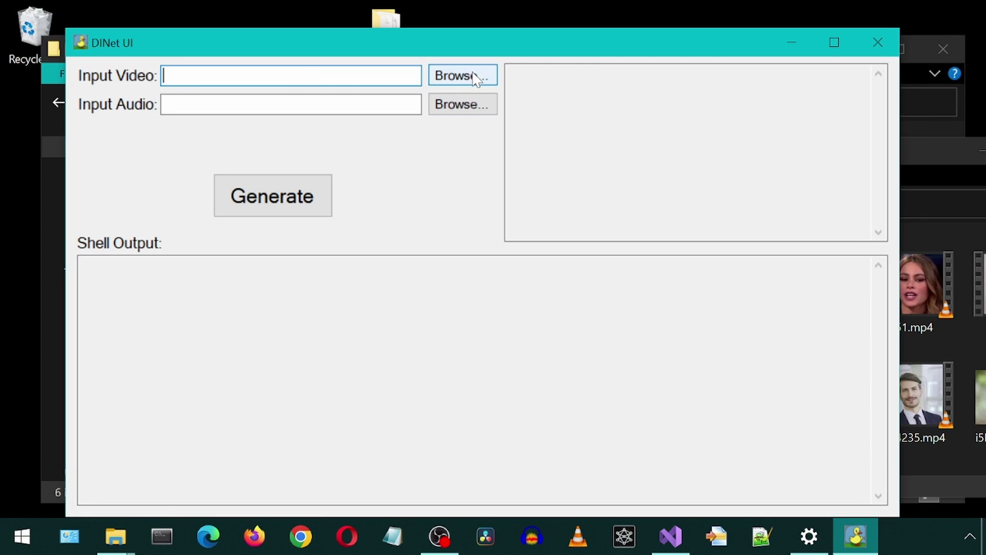
Step: Drag 529.mp4 from the data folder in as Input Video and 529.wav as Input Audio
{"action": "left_click", "coordinate": [475, 78]}
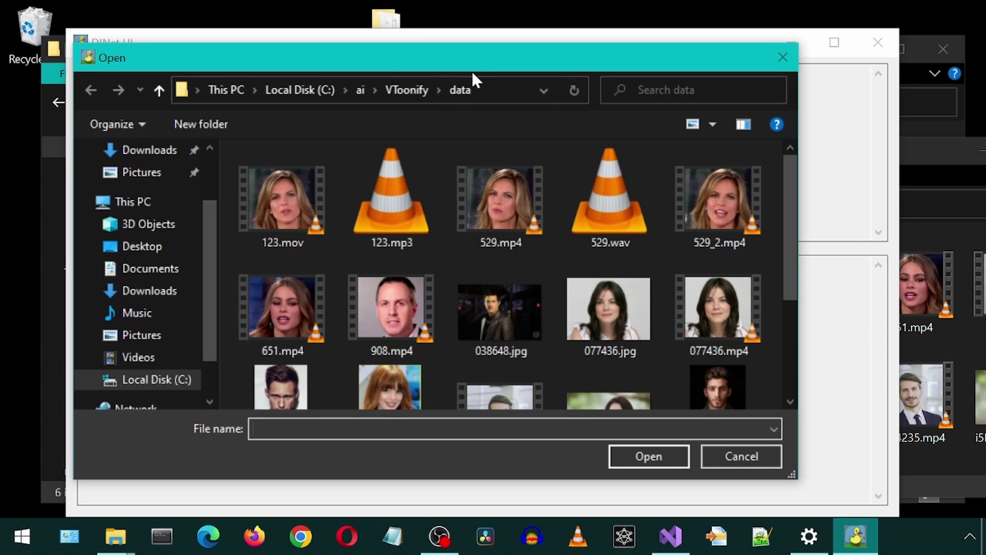
{"action": "left_click", "coordinate": [731, 458]}
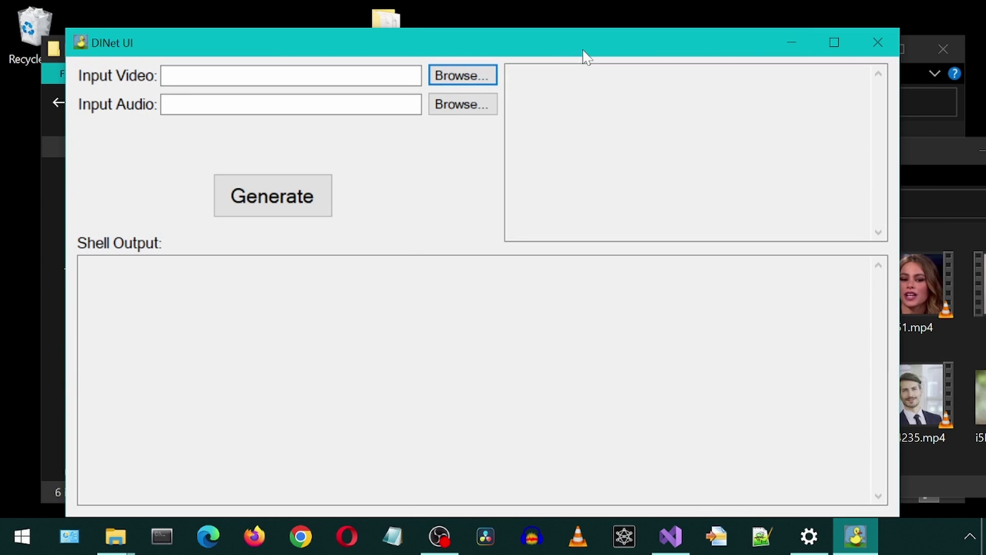
{"action": "key", "text": "alt+Tab"}
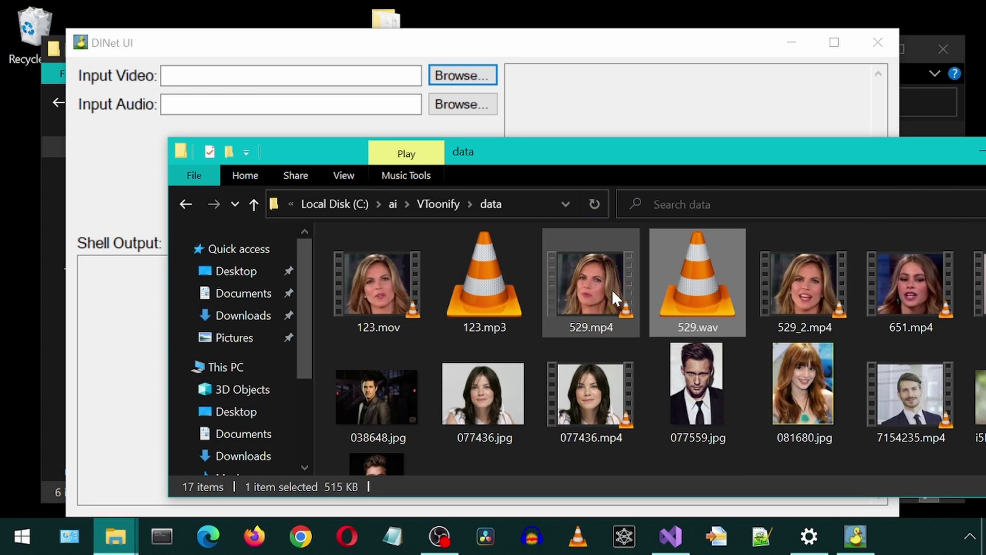
{"action": "left_click_drag", "start_coordinate": [599, 291], "coordinate": [323, 79]}
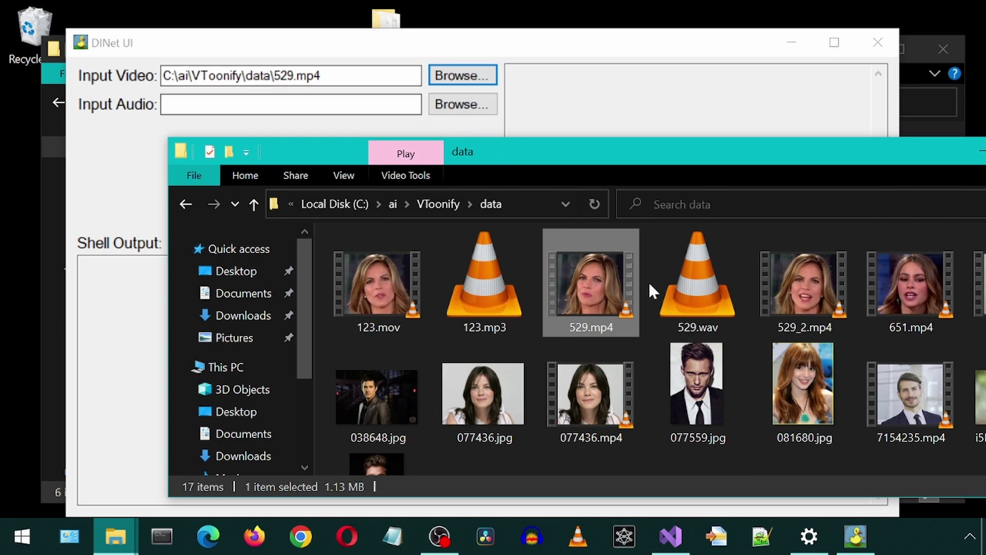
{"action": "left_click_drag", "start_coordinate": [713, 297], "coordinate": [295, 105]}
{"action": "left_click", "coordinate": [119, 135]}
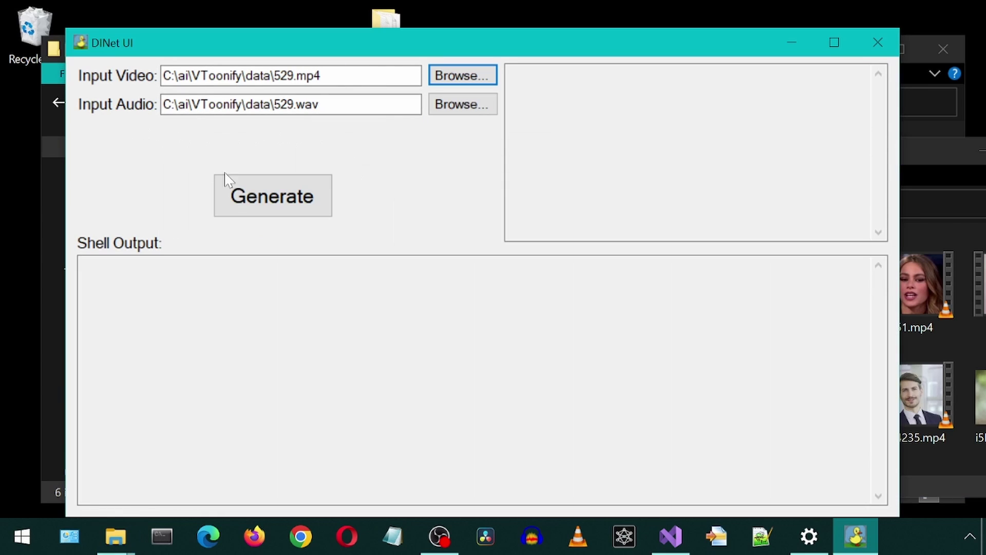
Step: Generate the 529 lip-synced video and wait for OpenFace and DINet to finish
{"action": "left_click", "coordinate": [290, 199]}
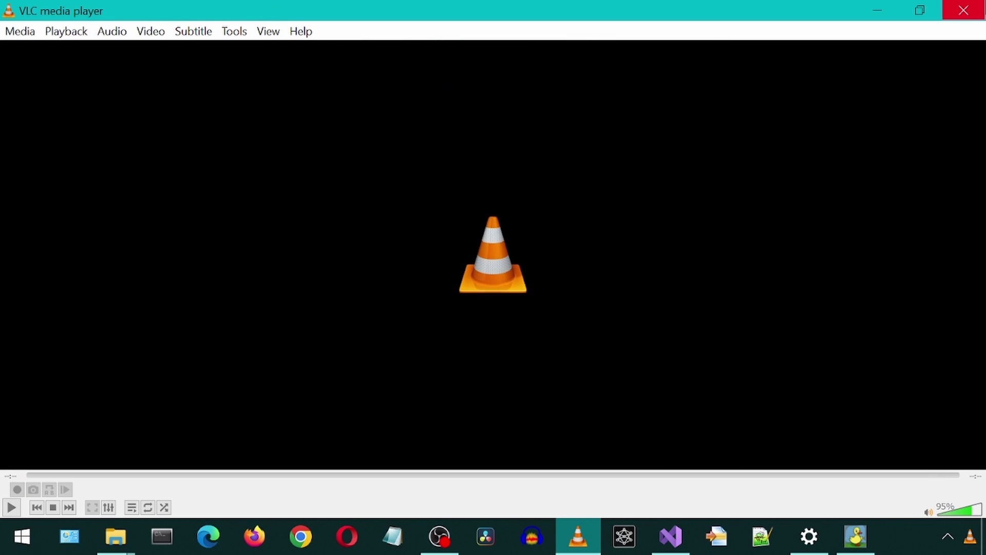
Step: Close VLC, then load 123.mov as Input Video and 123.mp3 as Input Audio
{"action": "left_click", "coordinate": [955, 10]}
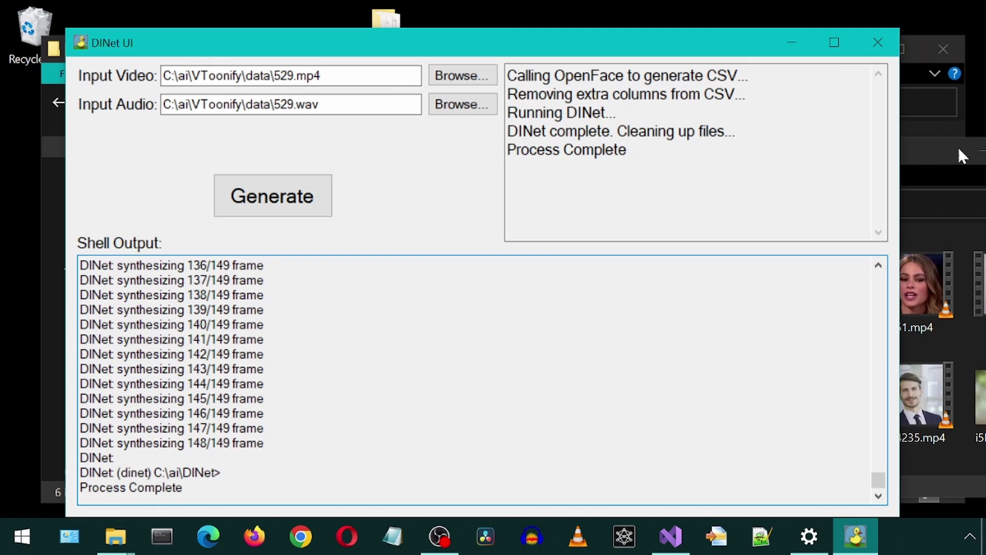
{"action": "left_click", "coordinate": [949, 173]}
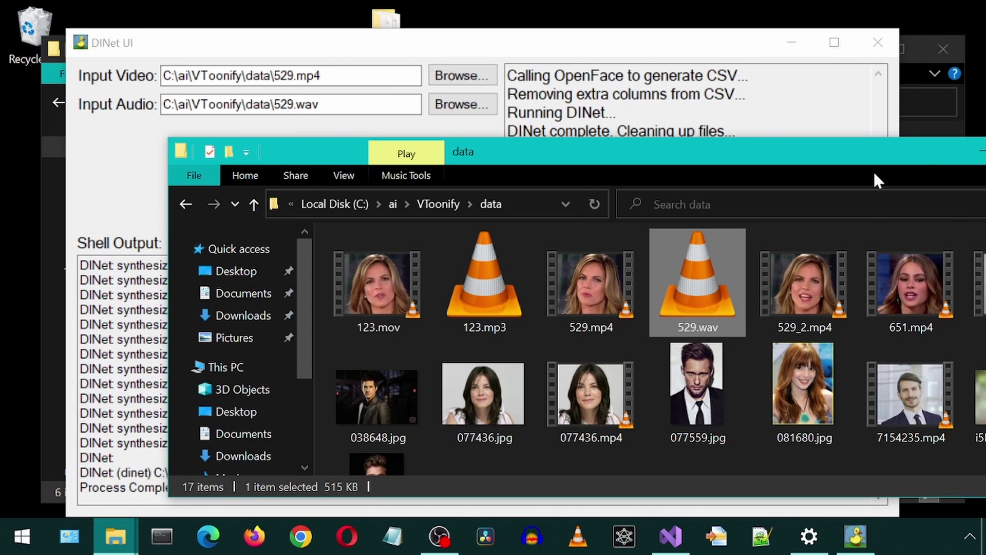
{"action": "left_click", "coordinate": [381, 282]}
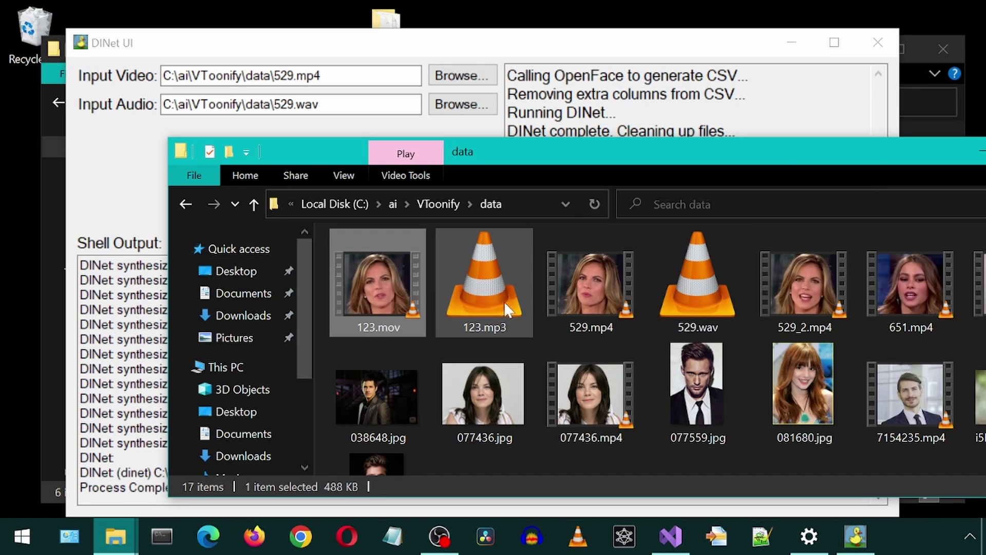
{"action": "left_click", "coordinate": [489, 275]}
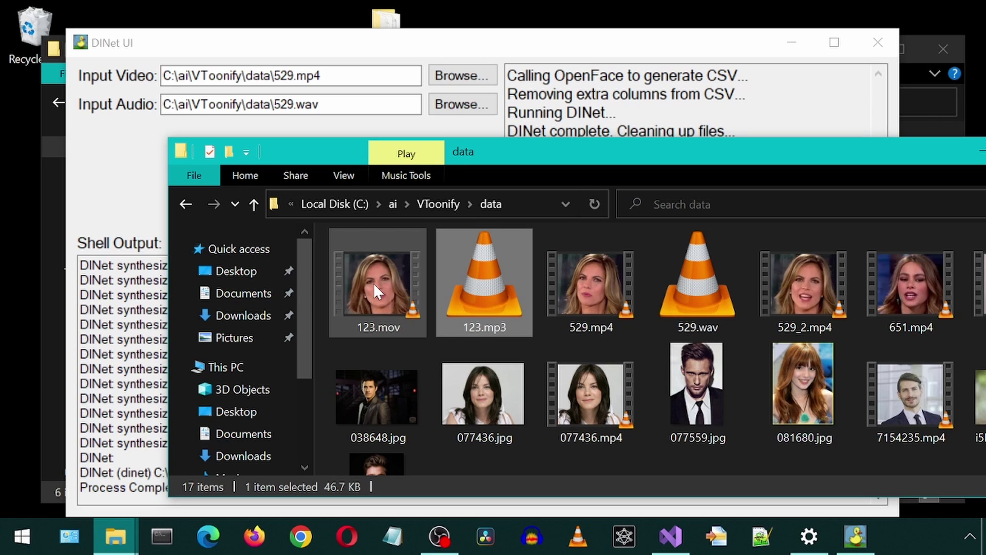
{"action": "left_click_drag", "start_coordinate": [374, 283], "coordinate": [279, 82]}
{"action": "left_click_drag", "start_coordinate": [498, 282], "coordinate": [278, 104]}
{"action": "left_click", "coordinate": [128, 156]}
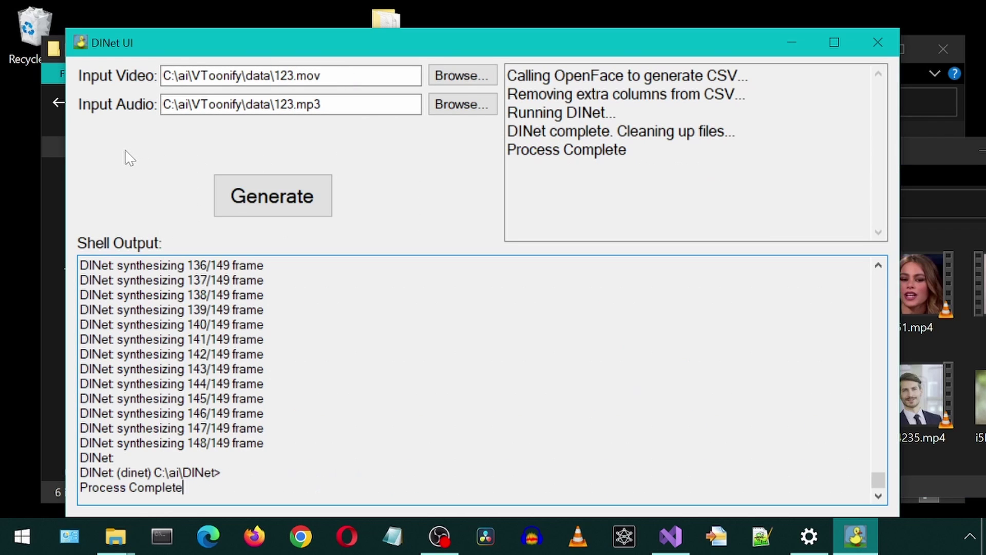
Step: Generate the 123 video, checking the converted 123.mp4 and 123.wav in the data folder
{"action": "left_click", "coordinate": [287, 190]}
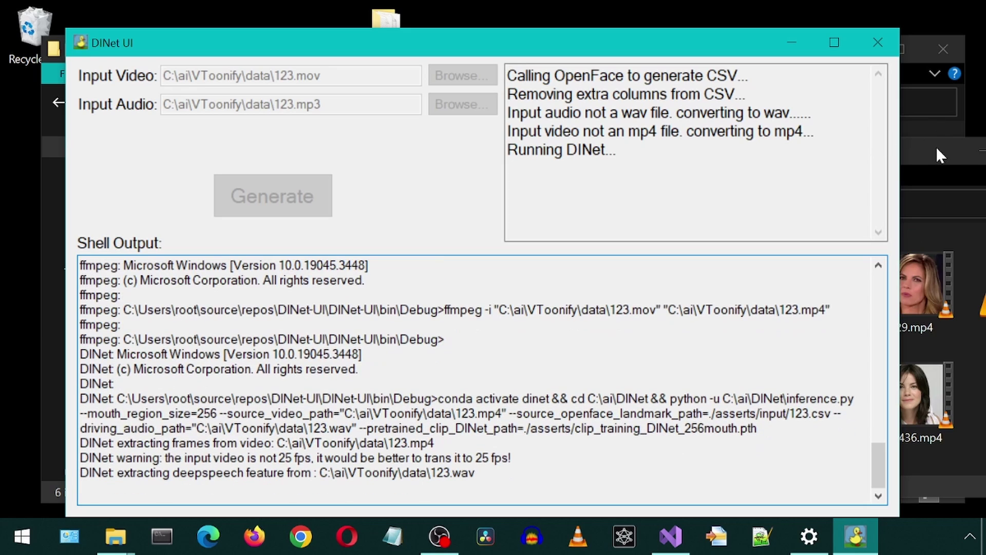
{"action": "left_click", "coordinate": [936, 147]}
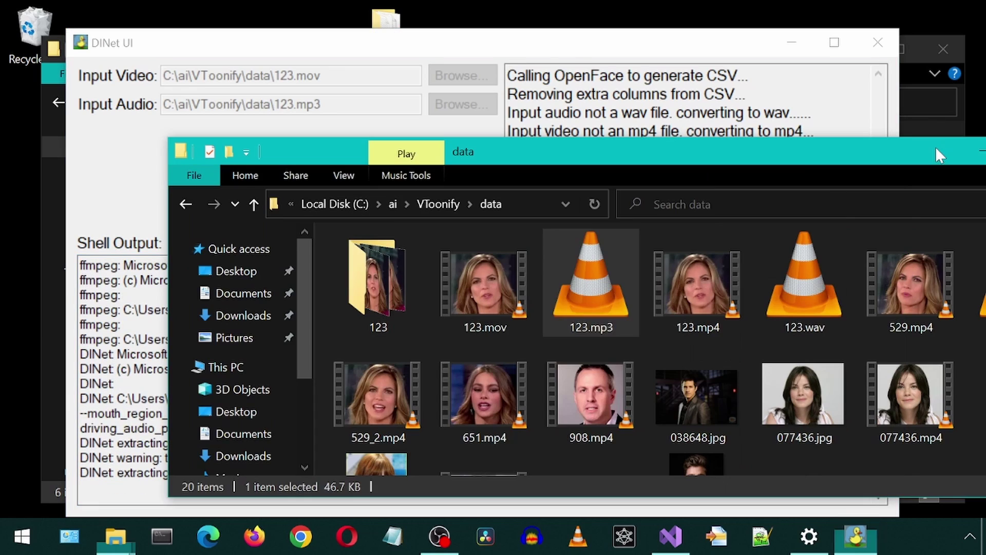
{"action": "left_click", "coordinate": [698, 291]}
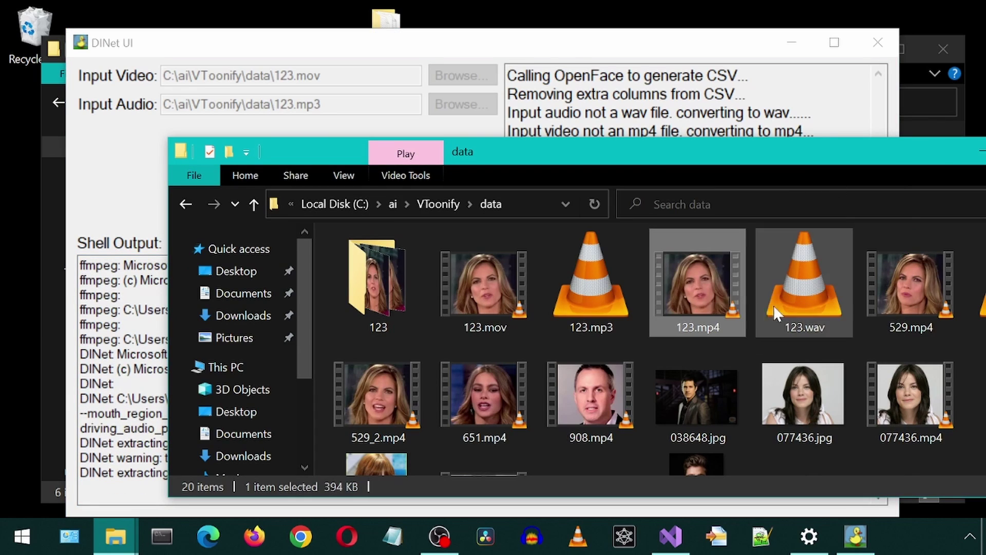
{"action": "left_click", "coordinate": [821, 291]}
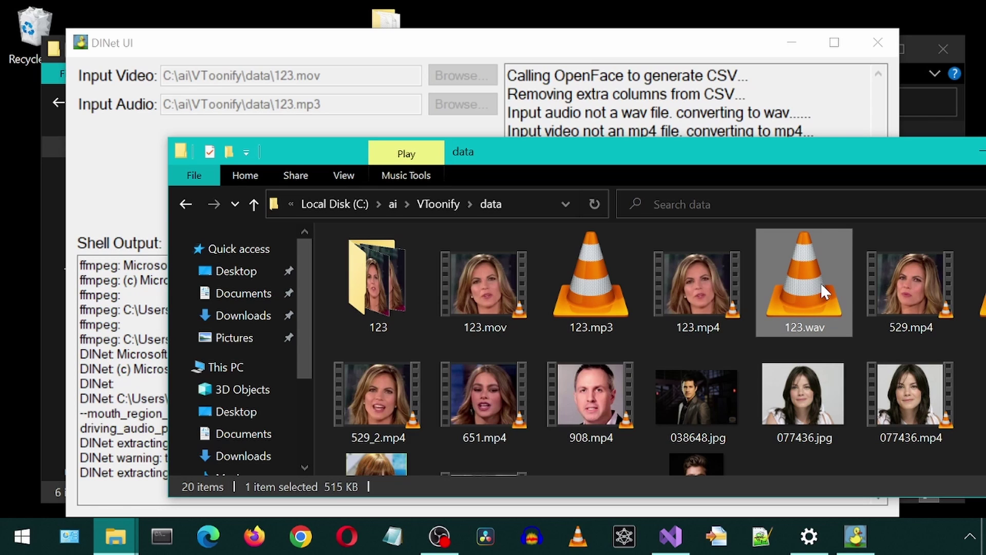
{"action": "key", "text": "alt+Tab"}
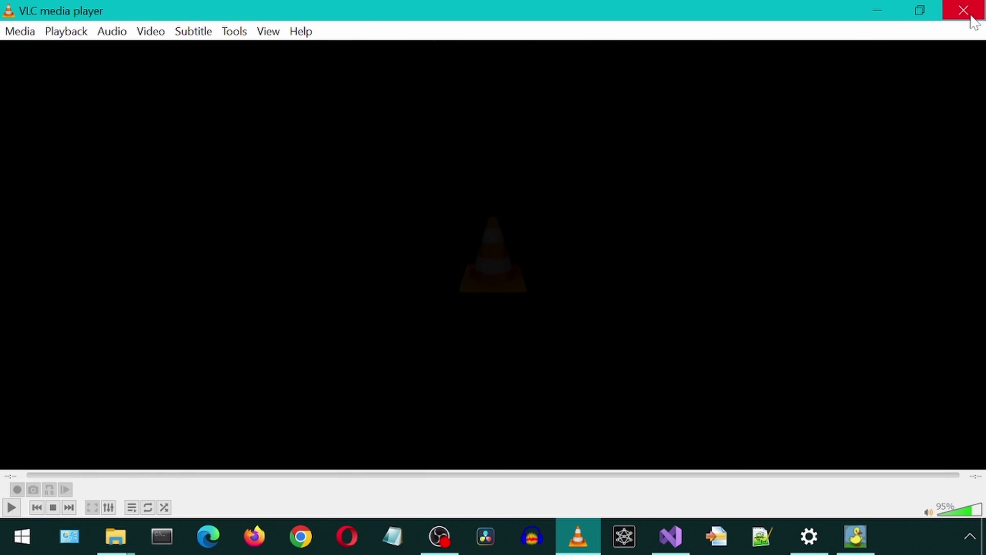
Step: Close VLC, load photo 077436.jpg as Input Video with 123.wav as audio, and generate
{"action": "left_click", "coordinate": [964, 11]}
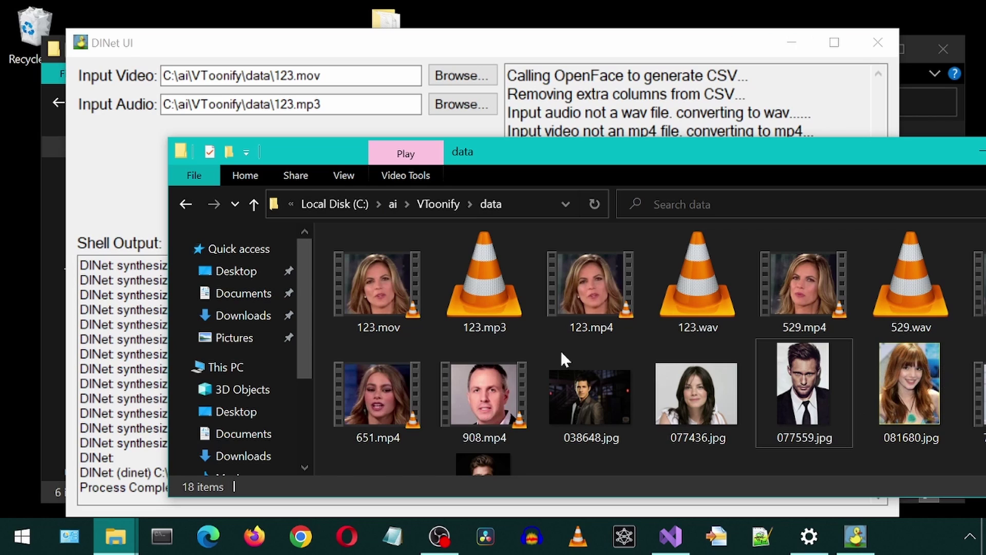
{"action": "scroll", "coordinate": [857, 379], "scroll_direction": "down", "scroll_amount": 2}
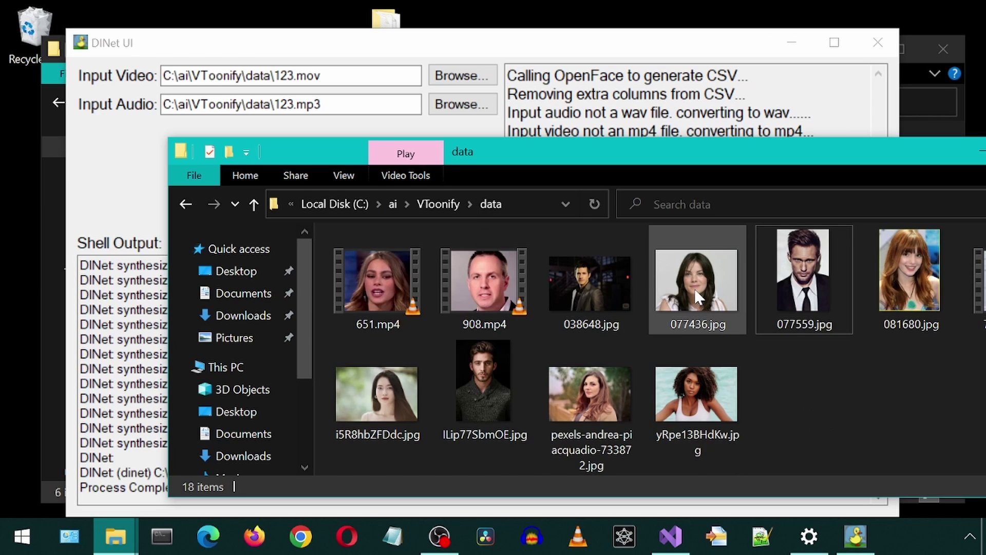
{"action": "left_click_drag", "start_coordinate": [695, 288], "coordinate": [309, 84]}
{"action": "scroll", "coordinate": [697, 287], "scroll_direction": "up", "scroll_amount": 2}
{"action": "left_click_drag", "start_coordinate": [698, 280], "coordinate": [350, 105]}
{"action": "left_click", "coordinate": [131, 184]}
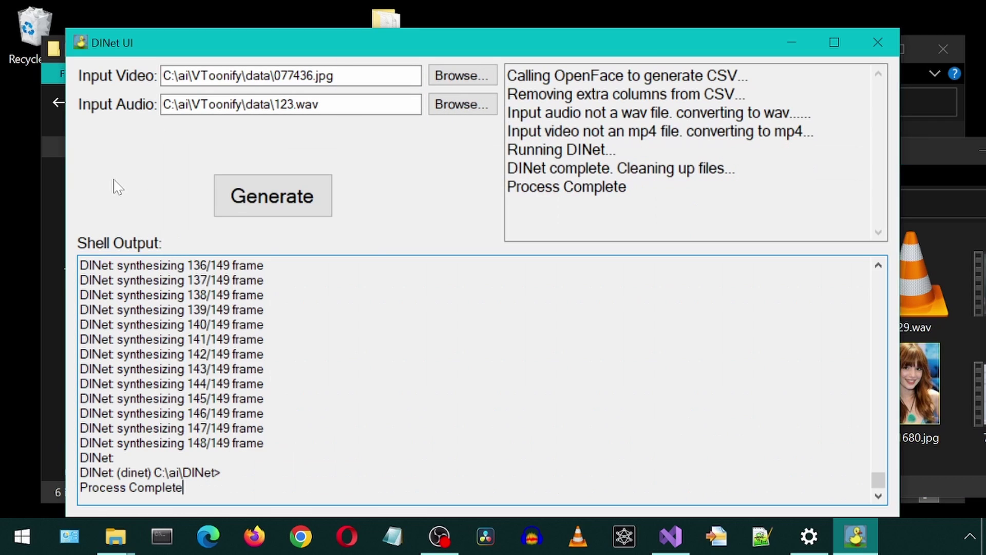
{"action": "left_click", "coordinate": [272, 212]}
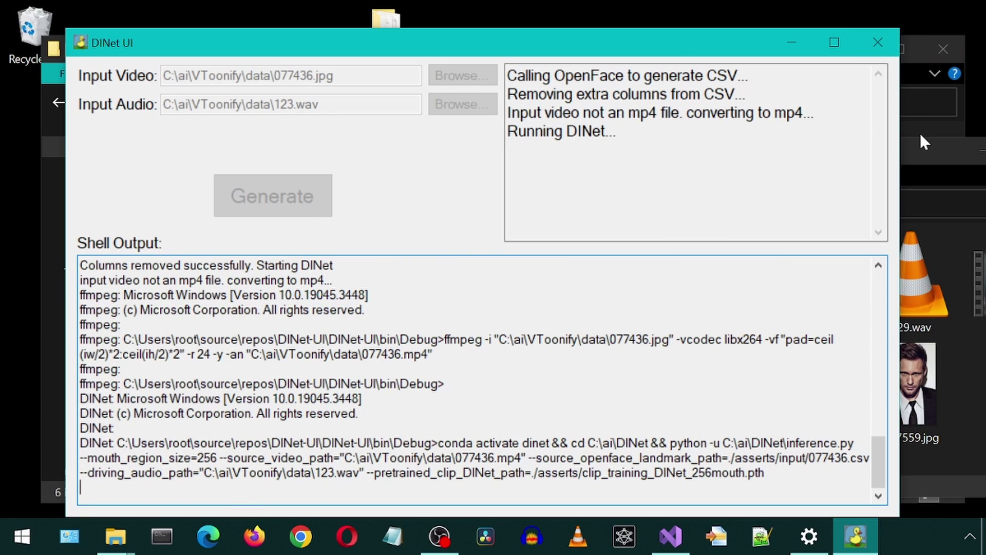
Step: Check generation progress, view source photo 077436.jpg, then close the finished result video
{"action": "left_click", "coordinate": [938, 226]}
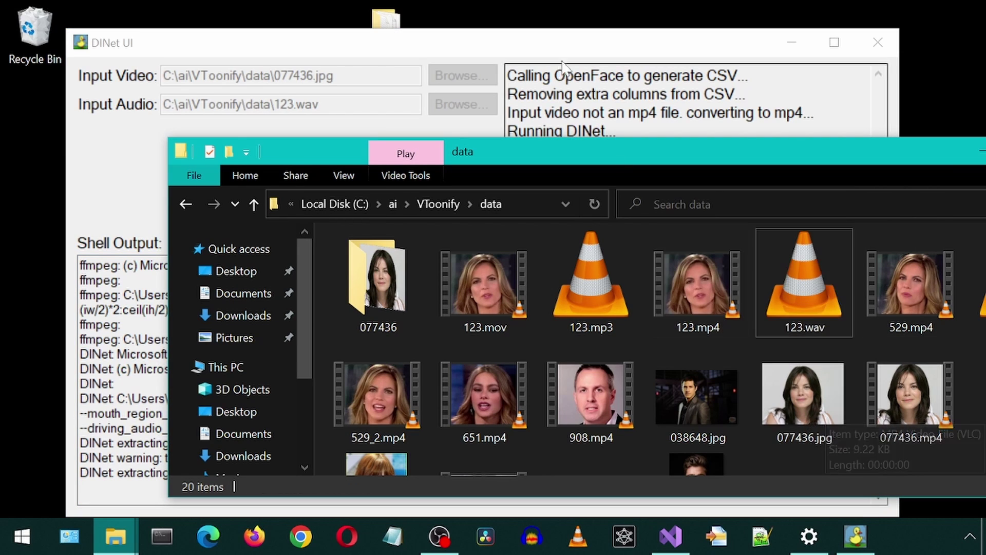
{"action": "left_click", "coordinate": [588, 43]}
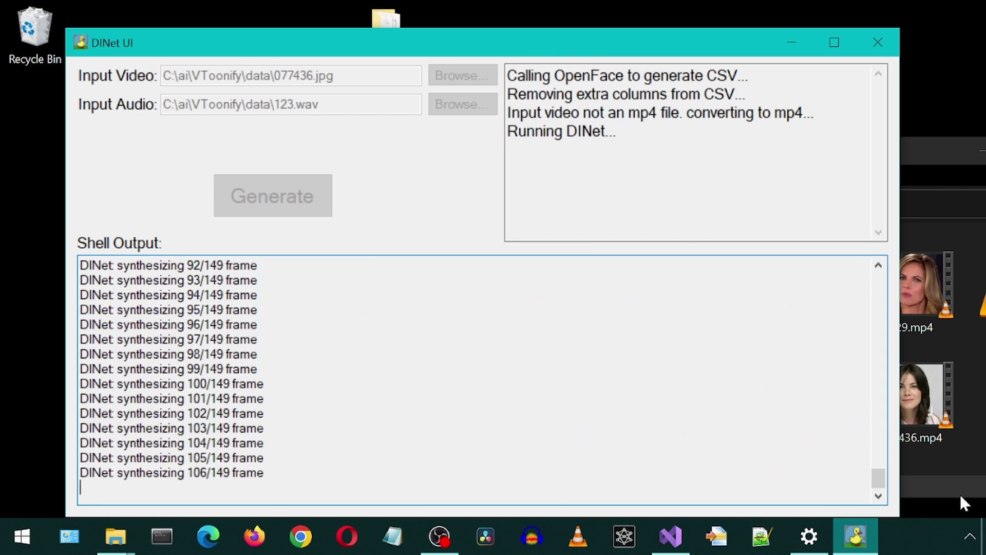
{"action": "left_click", "coordinate": [960, 492]}
{"action": "double_click", "coordinate": [810, 402]}
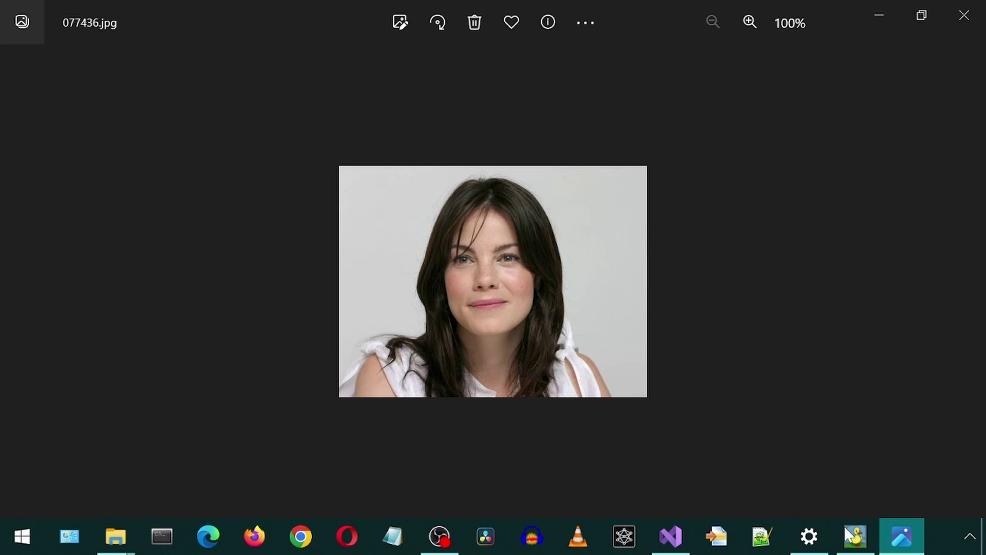
{"action": "mouse_move", "coordinate": [830, 473]}
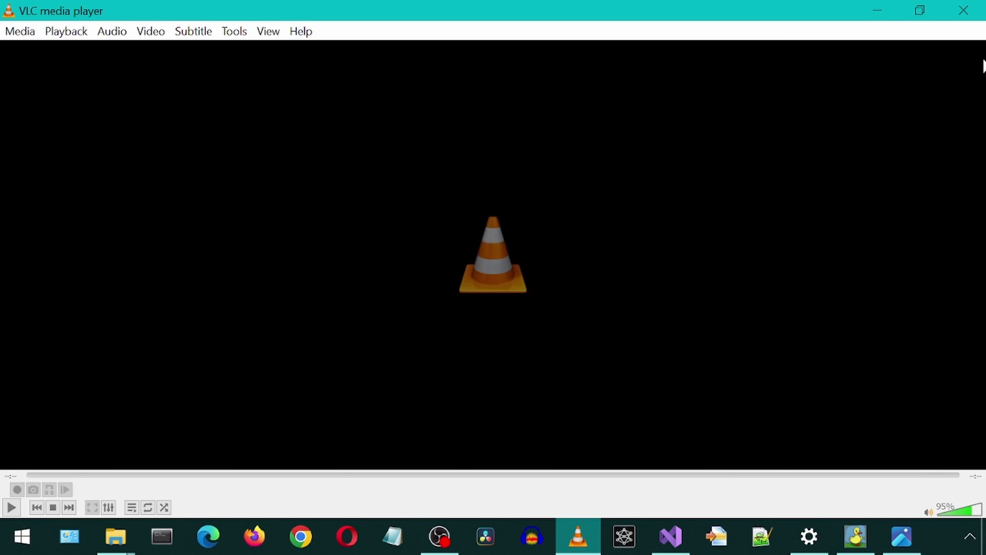
{"action": "left_click", "coordinate": [964, 10]}
Step: Open the examples folder, preview test24.mp4, and load it as Input Video
{"action": "double_click", "coordinate": [226, 126]}
{"action": "left_click_drag", "start_coordinate": [268, 2], "coordinate": [343, 167]}
{"action": "scroll", "coordinate": [537, 380], "scroll_direction": "down", "scroll_amount": 13}
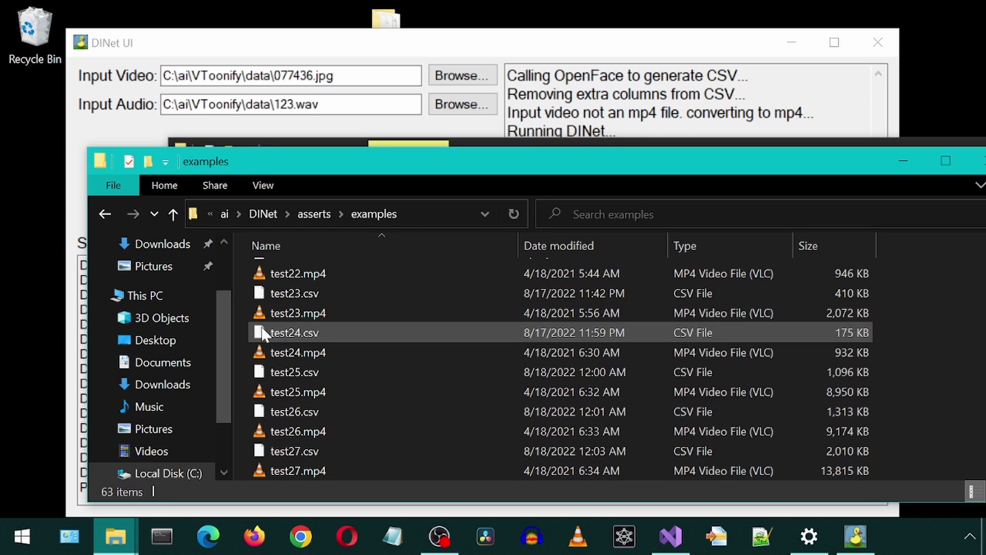
{"action": "double_click", "coordinate": [264, 353]}
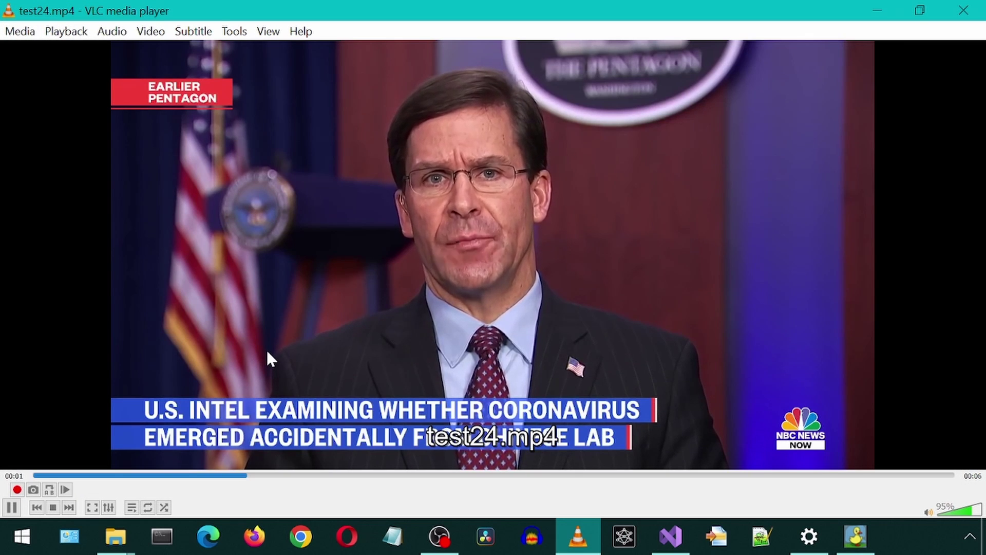
{"action": "left_click", "coordinate": [965, 16]}
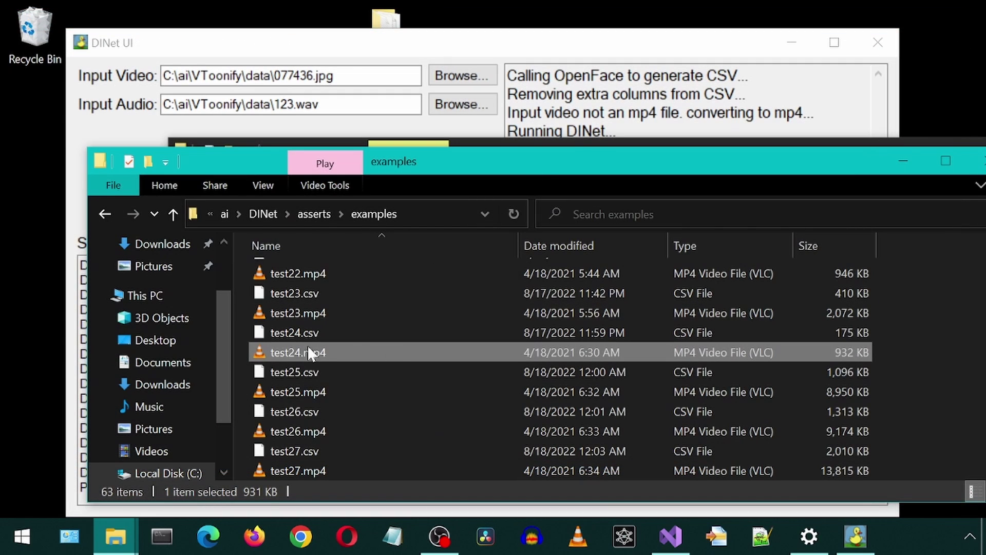
{"action": "left_click_drag", "start_coordinate": [258, 357], "coordinate": [238, 78]}
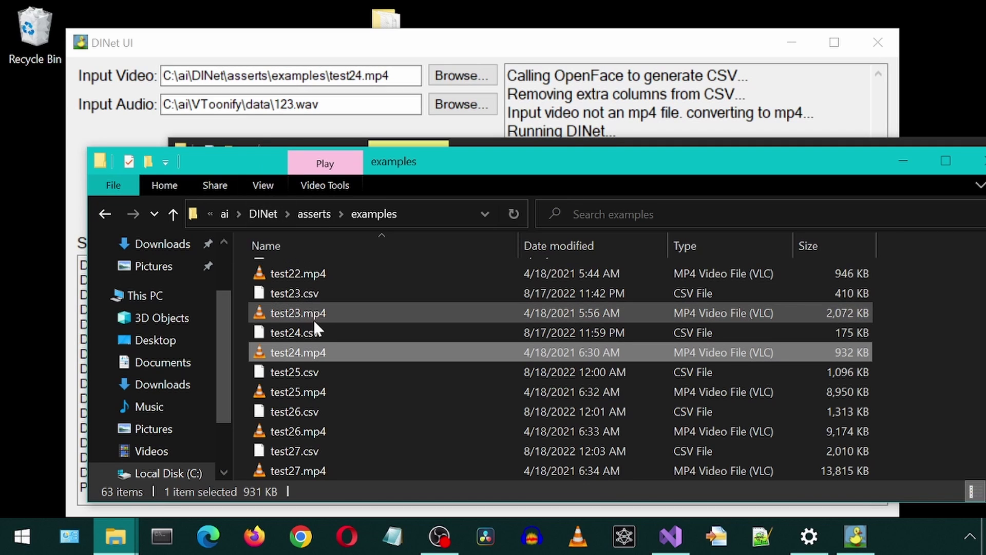
Step: Preview test21.mp4 and load it as Input Audio
{"action": "scroll", "coordinate": [313, 329], "scroll_direction": "up", "scroll_amount": 1}
{"action": "double_click", "coordinate": [279, 286]}
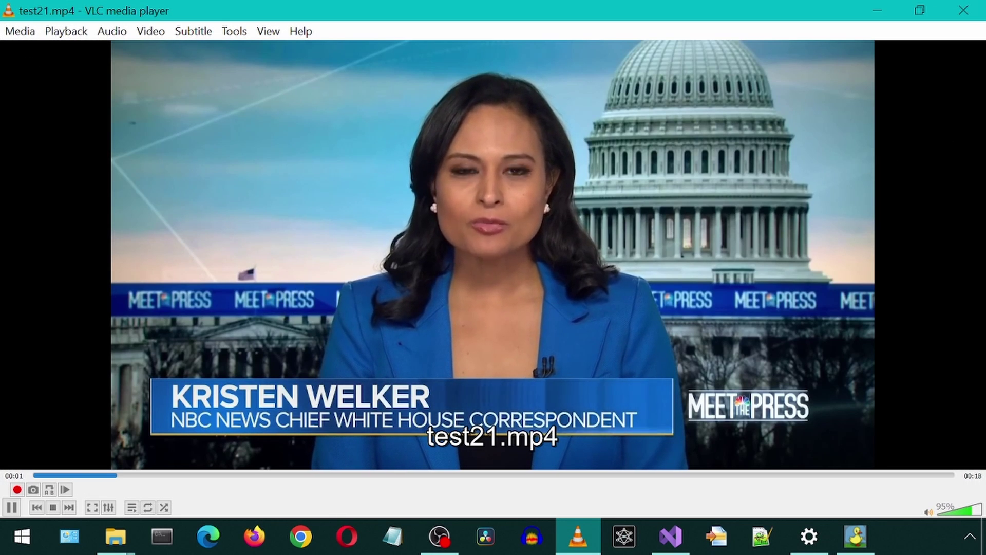
{"action": "left_click", "coordinate": [964, 10]}
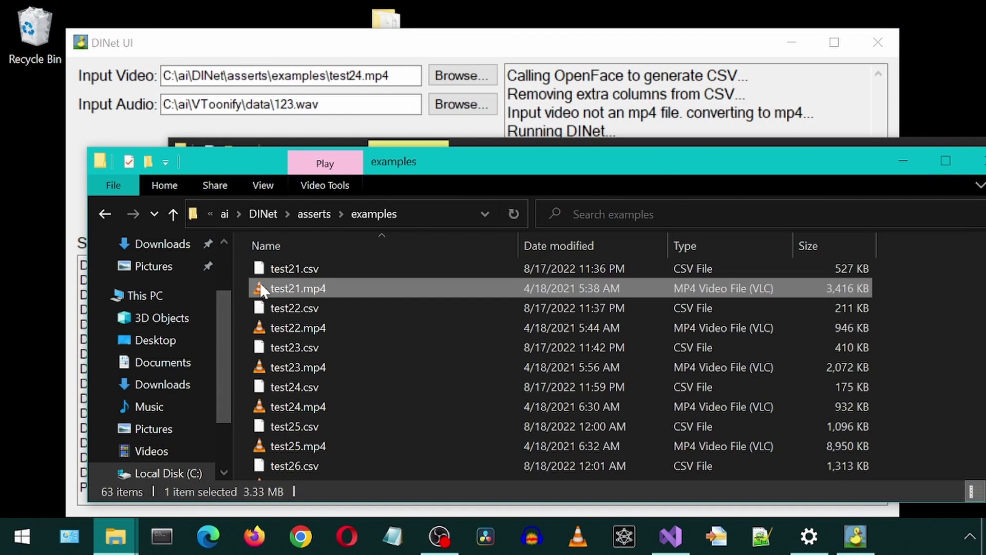
{"action": "left_click_drag", "start_coordinate": [258, 277], "coordinate": [229, 106]}
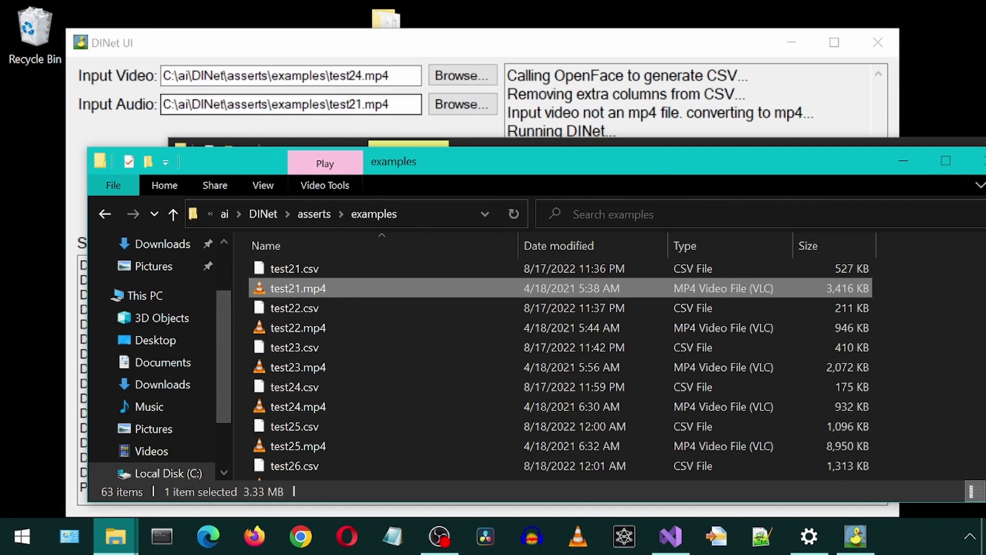
{"action": "left_click", "coordinate": [101, 128]}
Step: Generate the test24 video, play test21.wav meanwhile, then open the inference_result folder
{"action": "left_click", "coordinate": [267, 193]}
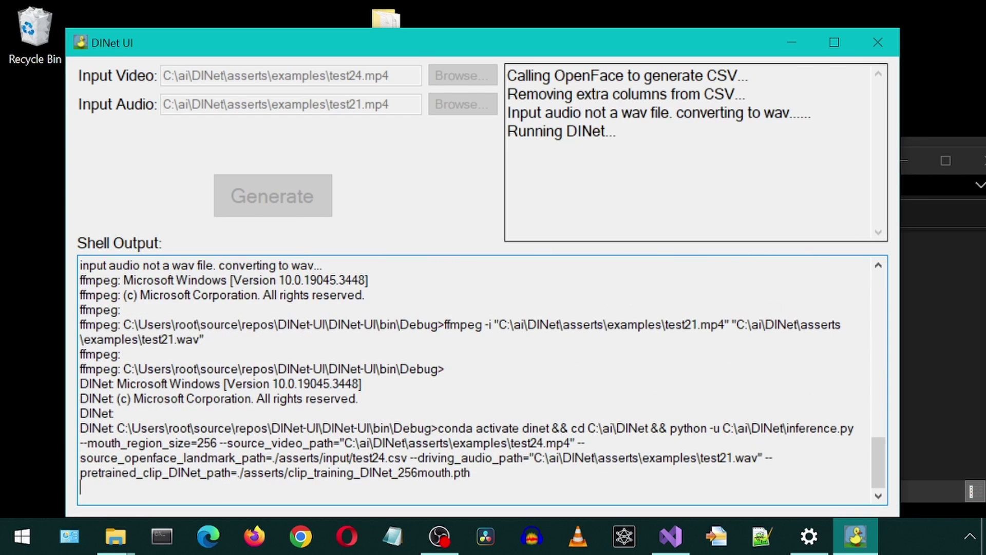
{"action": "left_click", "coordinate": [923, 189]}
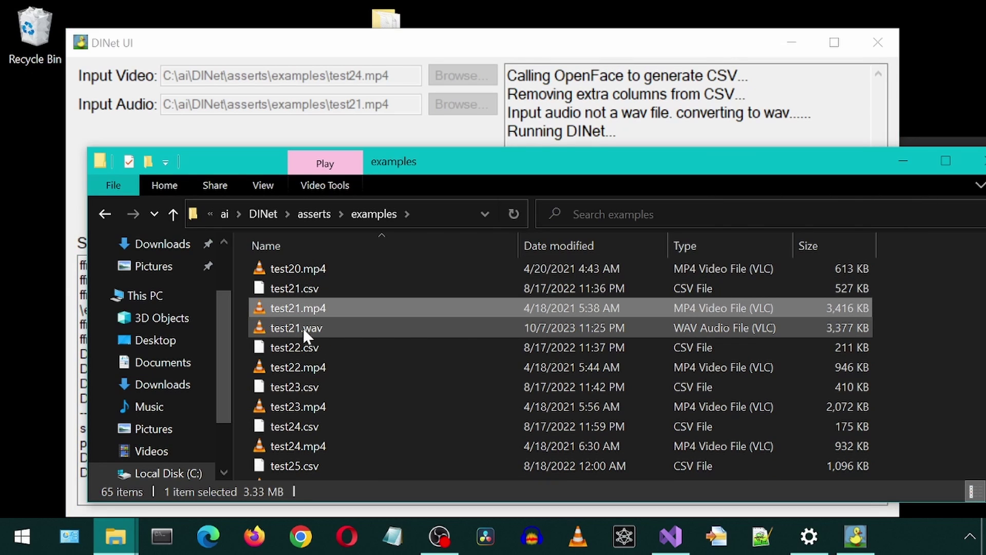
{"action": "double_click", "coordinate": [261, 325]}
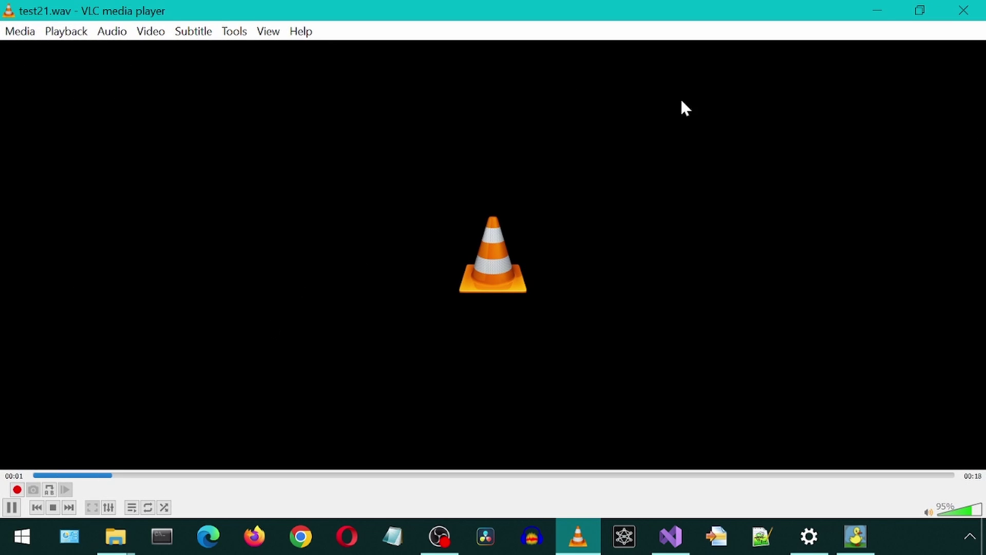
{"action": "left_click", "coordinate": [964, 11]}
{"action": "left_click", "coordinate": [663, 54]}
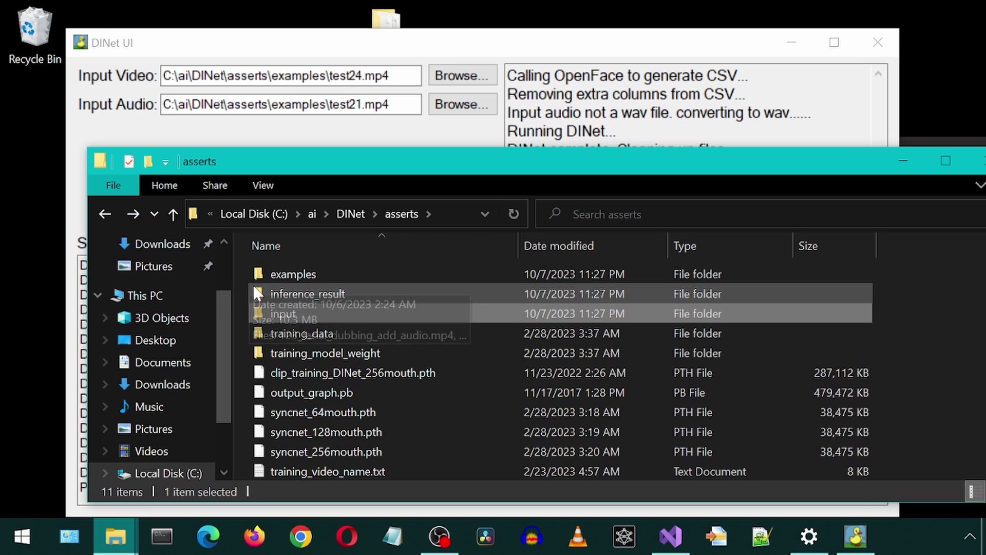
{"action": "double_click", "coordinate": [255, 288]}
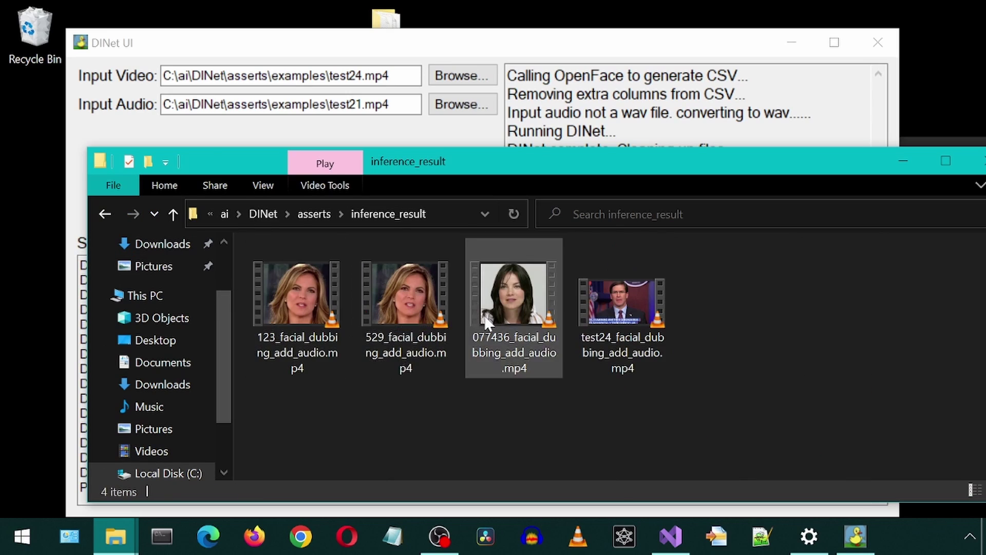
Step: Open DINet-UI.exe.config from the Debug build folder in Notepad++
{"action": "left_click", "coordinate": [115, 536]}
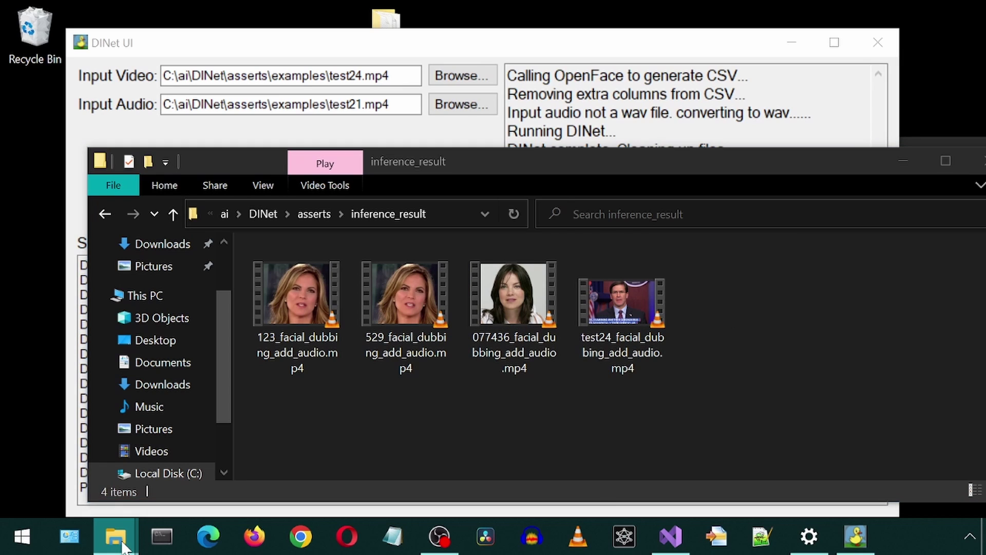
{"action": "left_click", "coordinate": [138, 460]}
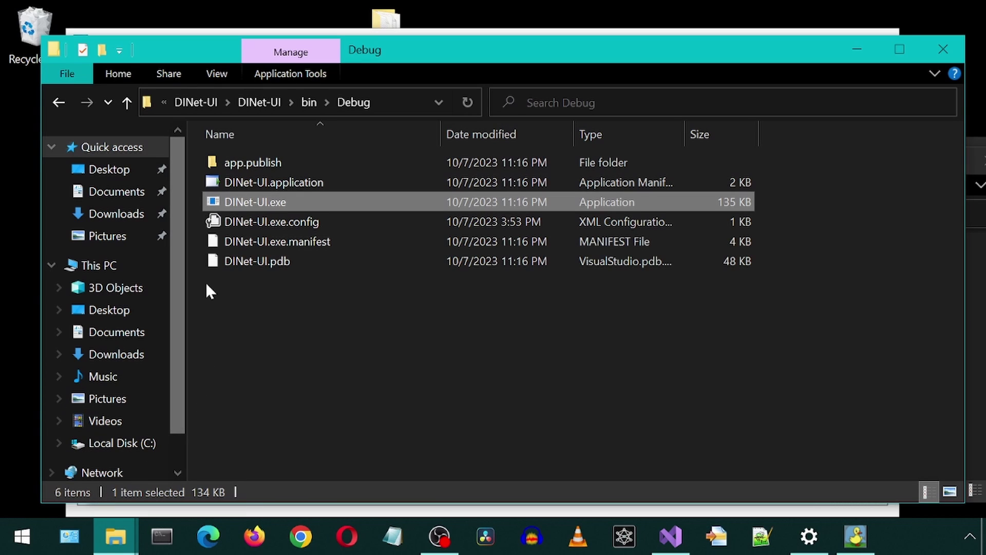
{"action": "right_click", "coordinate": [211, 220]}
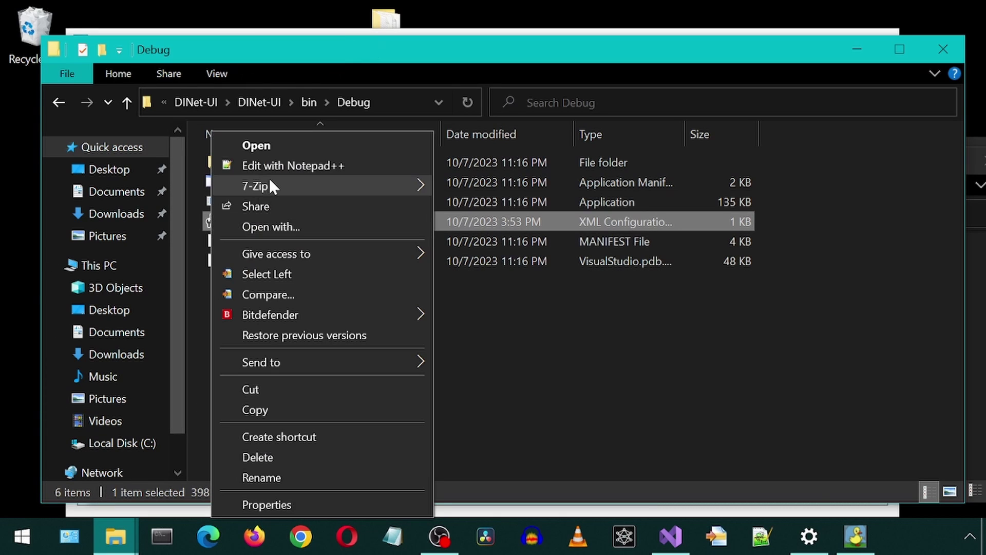
{"action": "left_click", "coordinate": [272, 165]}
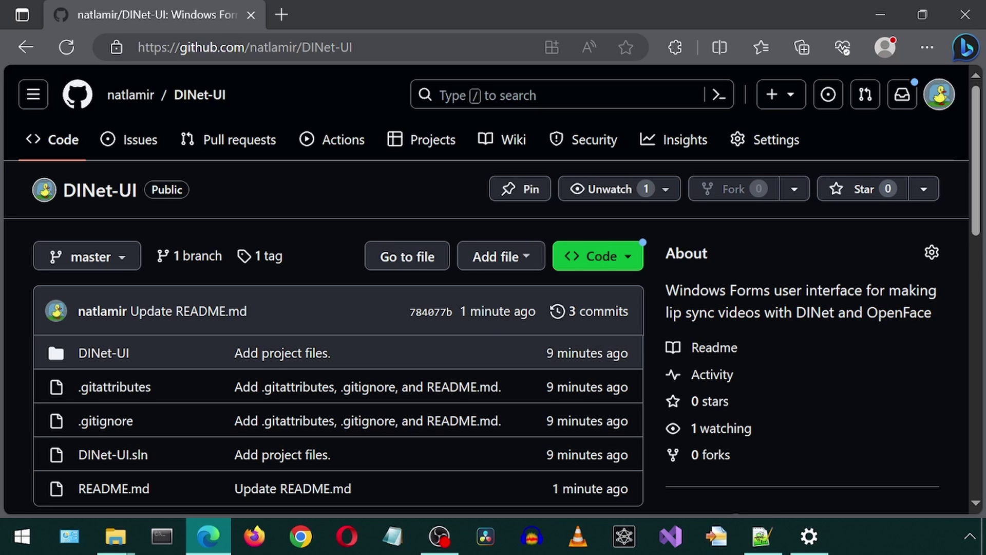
Step: Open the DINet-UI v1.0.0 release page and scroll down to its Assets list
{"action": "scroll", "coordinate": [889, 273], "scroll_direction": "down", "scroll_amount": 4}
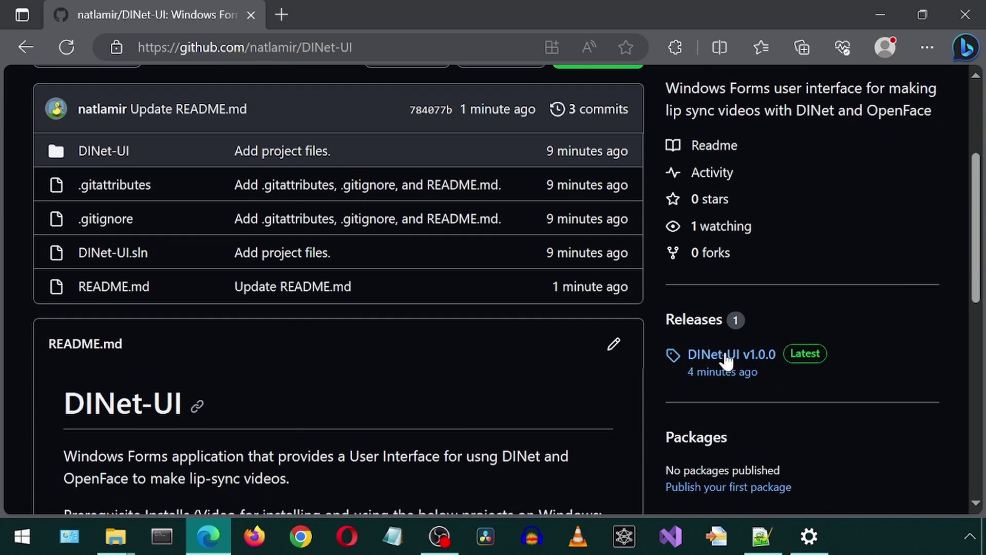
{"action": "left_click", "coordinate": [726, 359]}
{"action": "scroll", "coordinate": [723, 345], "scroll_direction": "down", "scroll_amount": 2}
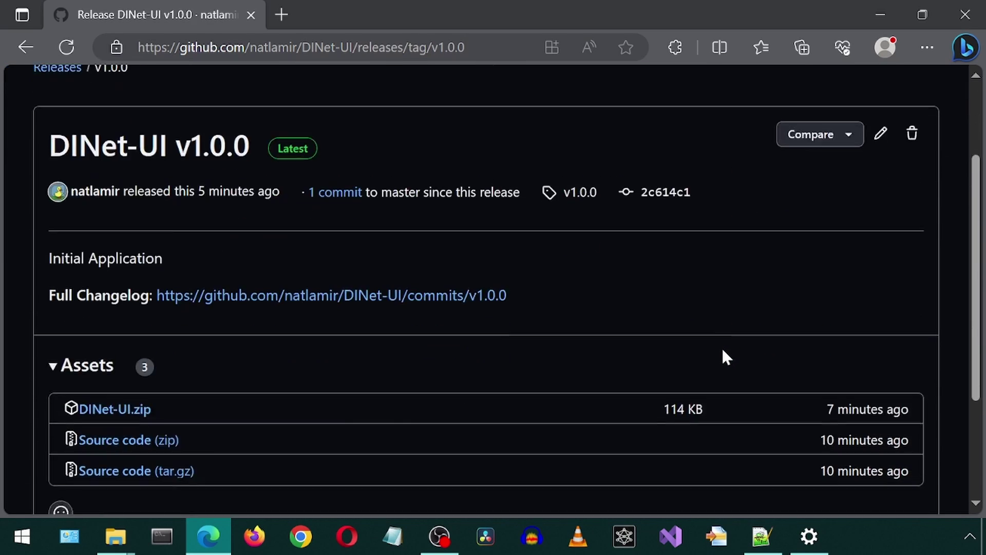
{"action": "scroll", "coordinate": [723, 350], "scroll_direction": "down", "scroll_amount": 2}
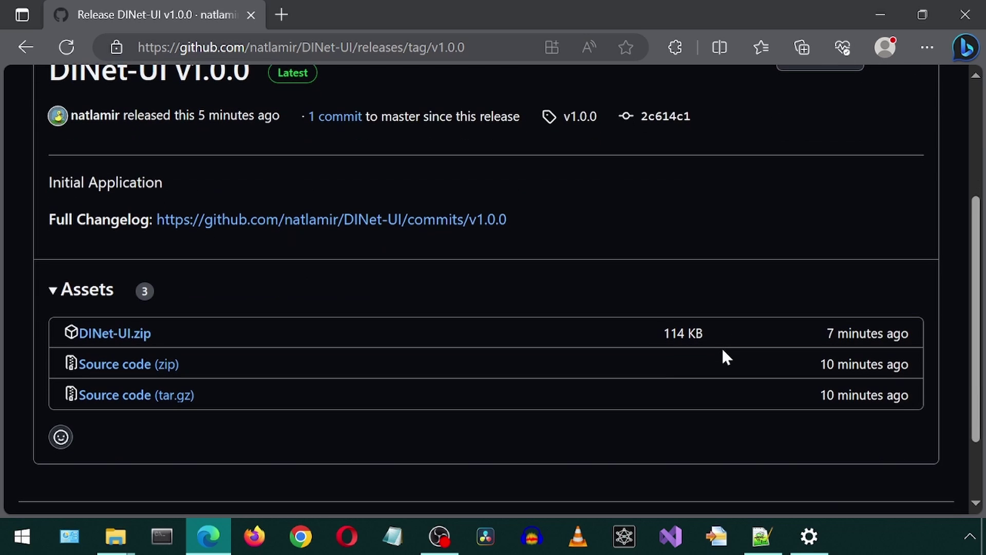
Step: Download DINet-UI.zip and launch DINet-UI.exe from the extracted folder
{"action": "left_click", "coordinate": [112, 338]}
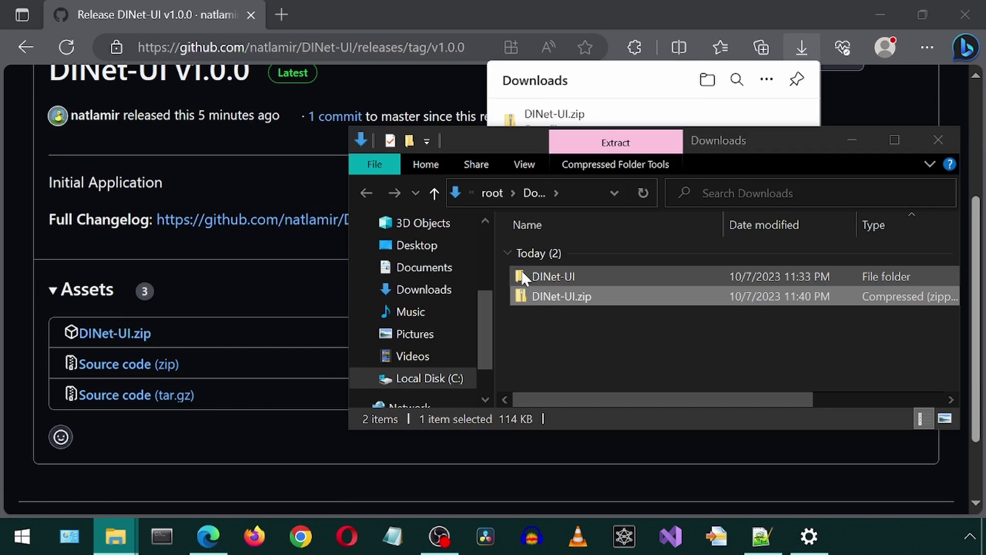
{"action": "double_click", "coordinate": [522, 269]}
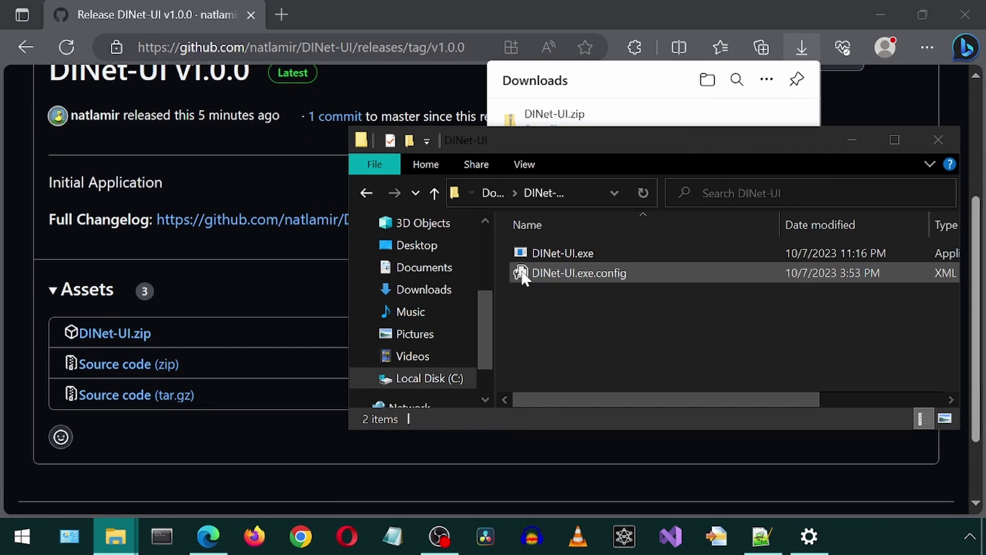
{"action": "double_click", "coordinate": [570, 253]}
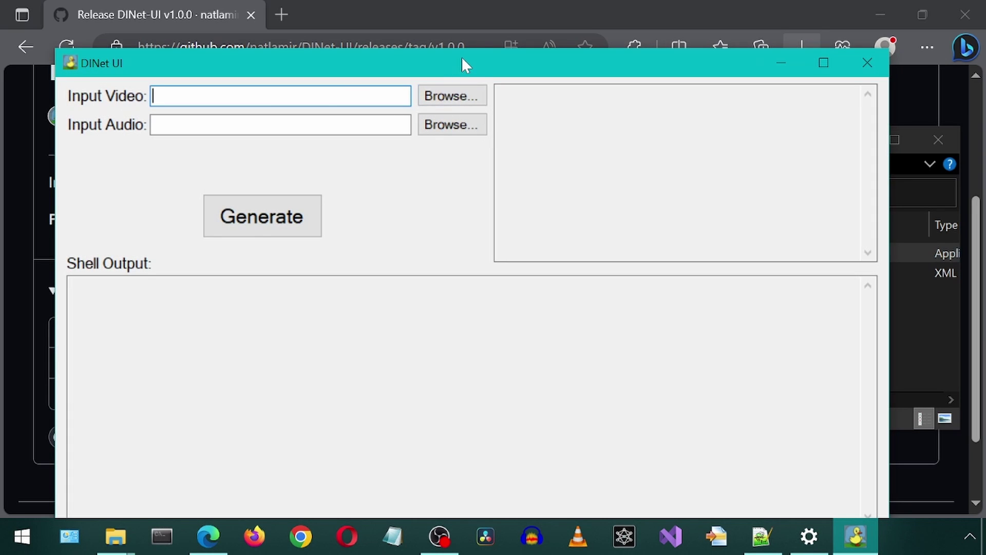
{"action": "left_click_drag", "start_coordinate": [462, 61], "coordinate": [458, 27]}
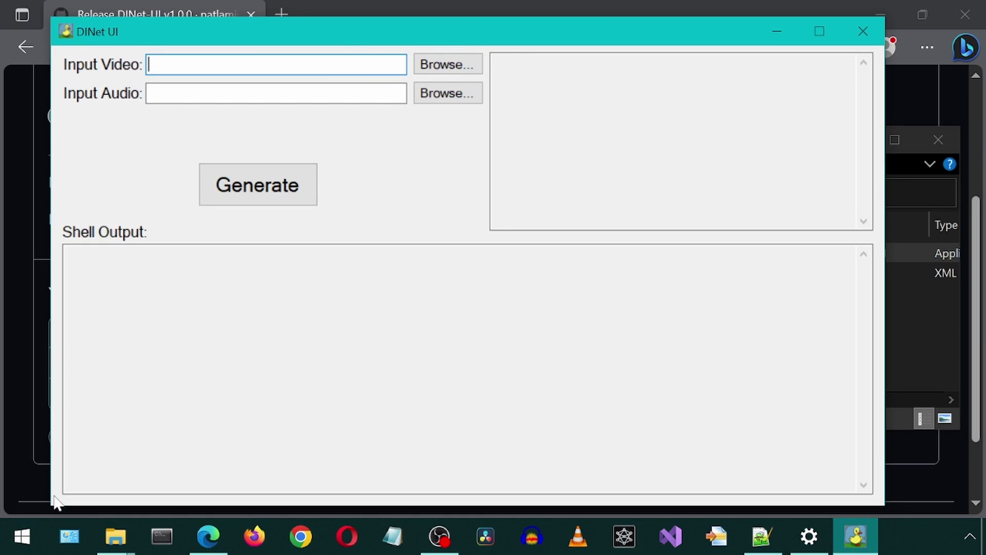
Step: Load 529.mp4 as input video and 529.wav as input audio, then start generating
{"action": "left_click", "coordinate": [115, 534]}
{"action": "left_click", "coordinate": [257, 463]}
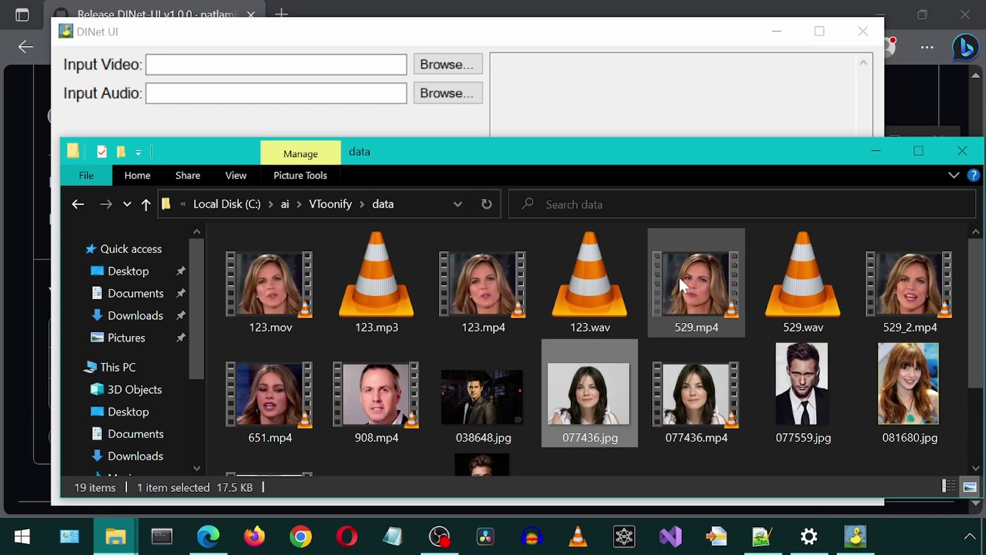
{"action": "left_click_drag", "start_coordinate": [681, 280], "coordinate": [265, 66]}
{"action": "left_click_drag", "start_coordinate": [803, 280], "coordinate": [239, 94]}
{"action": "left_click", "coordinate": [186, 131]}
{"action": "left_click", "coordinate": [250, 197]}
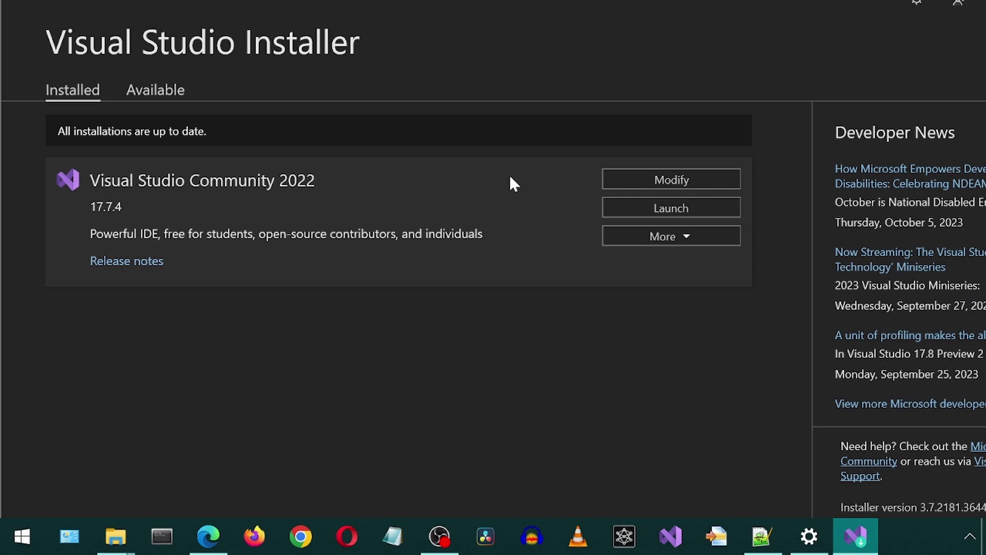
Step: Modify Visual Studio Community 2022 and confirm the .NET desktop, desktop C++ and UWP workloads are ticked
{"action": "left_click", "coordinate": [652, 180]}
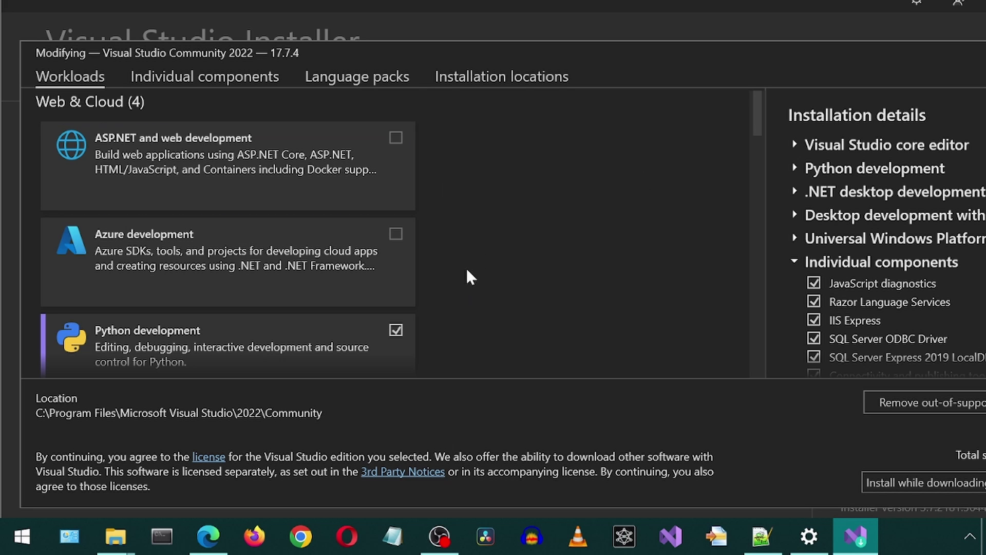
{"action": "scroll", "coordinate": [468, 311], "scroll_direction": "down", "scroll_amount": 3}
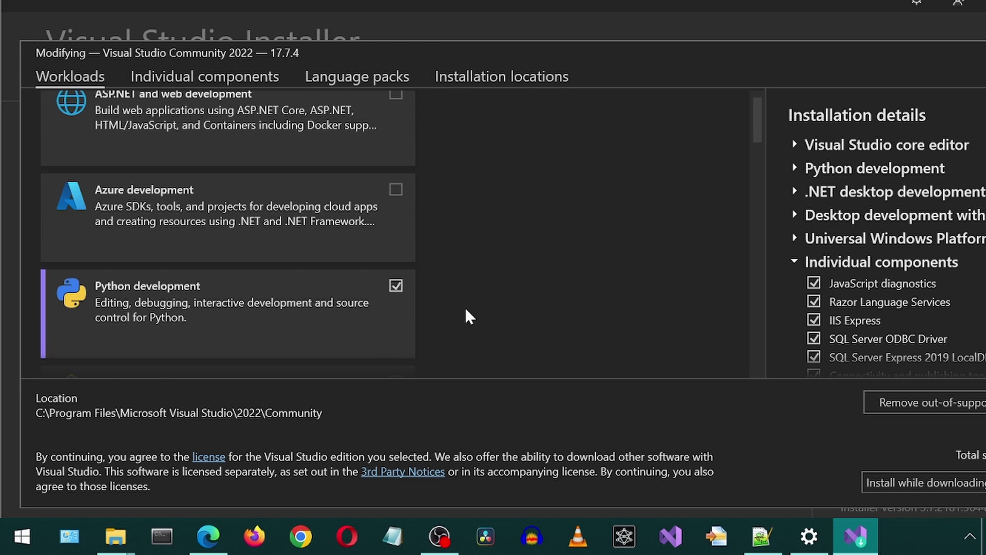
{"action": "scroll", "coordinate": [471, 314], "scroll_direction": "down", "scroll_amount": 5}
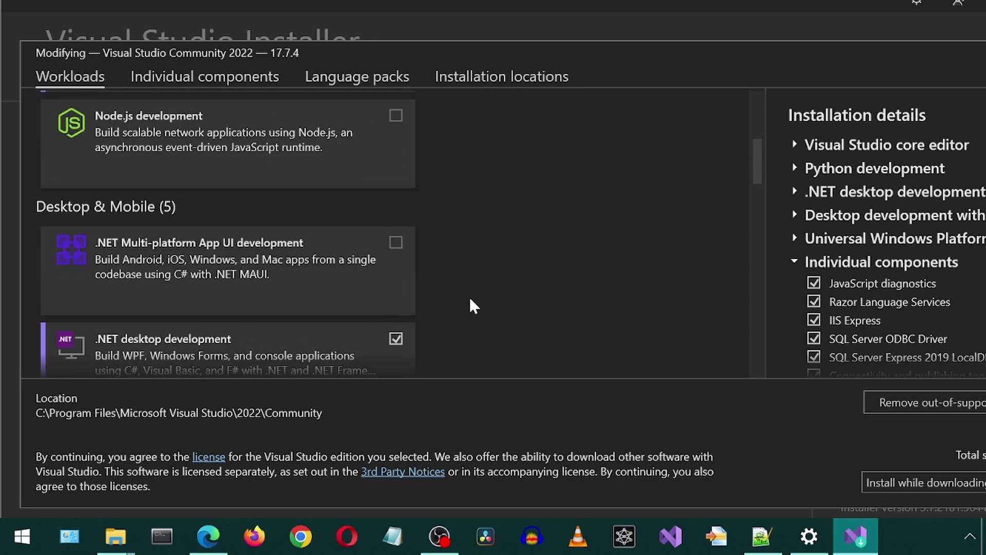
{"action": "left_click", "coordinate": [379, 347]}
{"action": "scroll", "coordinate": [480, 313], "scroll_direction": "down", "scroll_amount": 3}
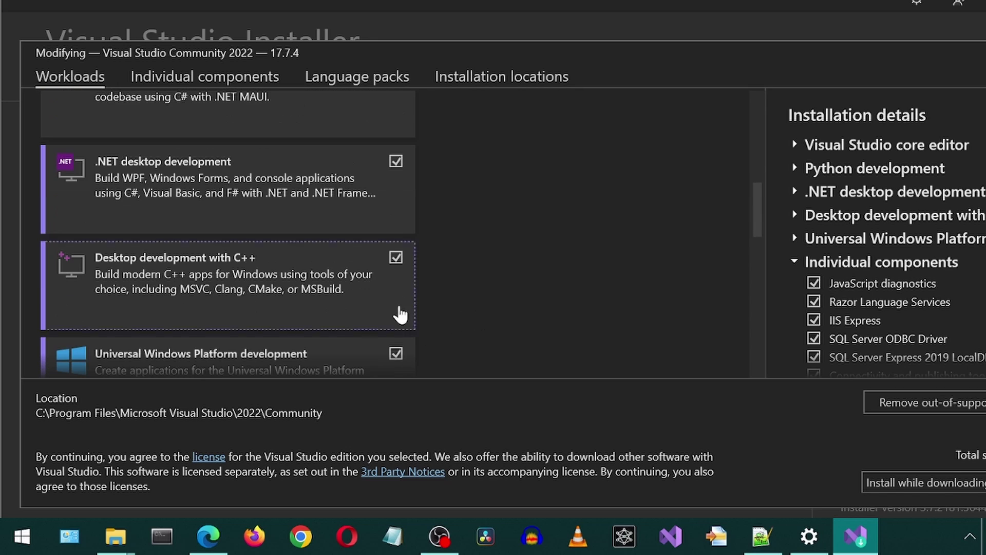
{"action": "scroll", "coordinate": [500, 287], "scroll_direction": "down", "scroll_amount": 1}
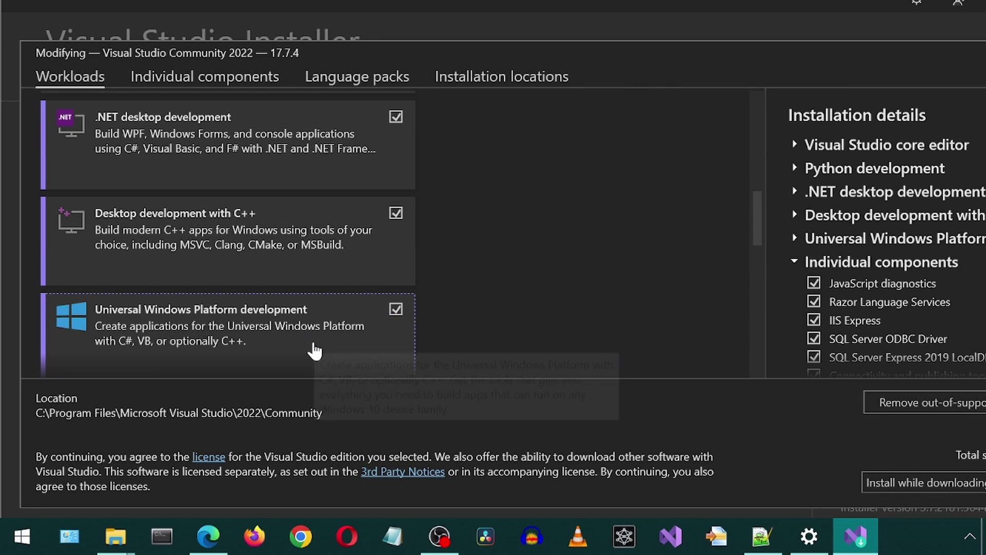
{"action": "scroll", "coordinate": [544, 315], "scroll_direction": "down", "scroll_amount": 1}
{"action": "scroll", "coordinate": [542, 309], "scroll_direction": "down", "scroll_amount": 10}
{"action": "scroll", "coordinate": [540, 307], "scroll_direction": "down", "scroll_amount": 8}
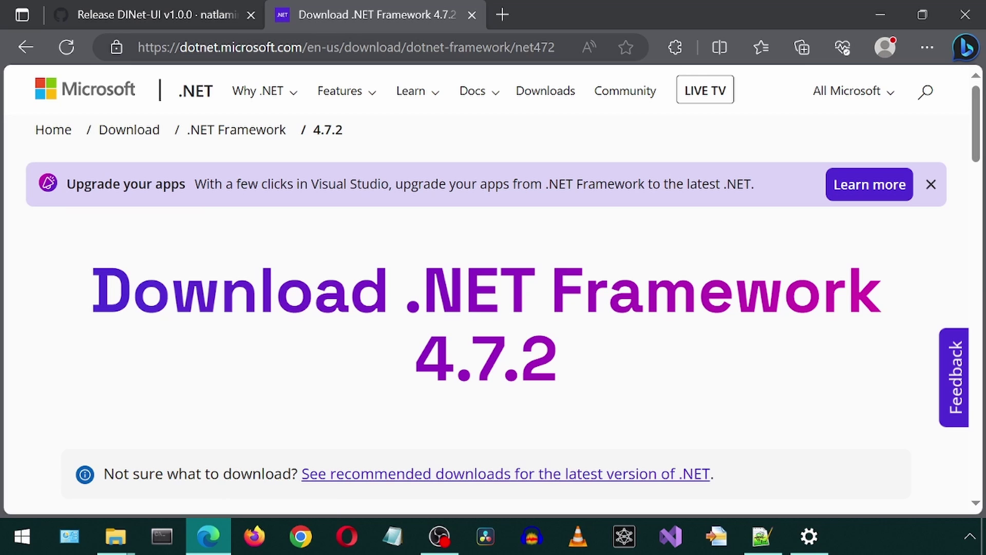
{"action": "scroll", "coordinate": [762, 298], "scroll_direction": "down", "scroll_amount": 6}
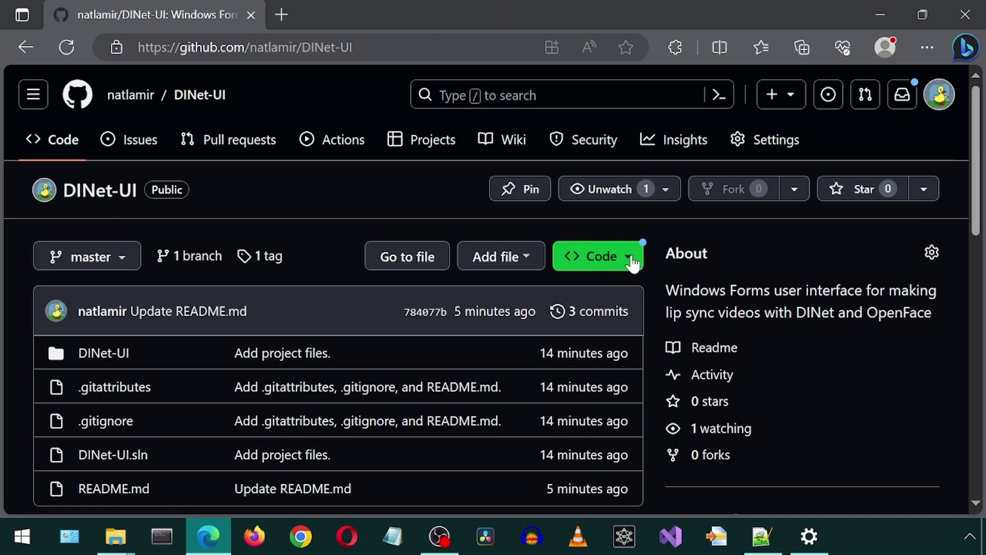
Step: Copy the DINet-UI HTTPS clone URL and run git clone with it in Anaconda Prompt
{"action": "left_click", "coordinate": [628, 257]}
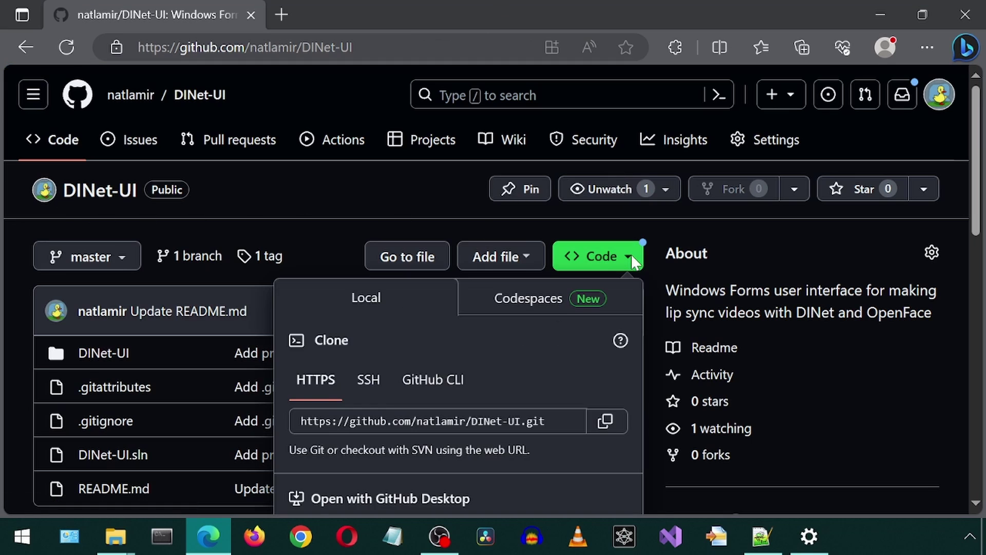
{"action": "left_click", "coordinate": [605, 422]}
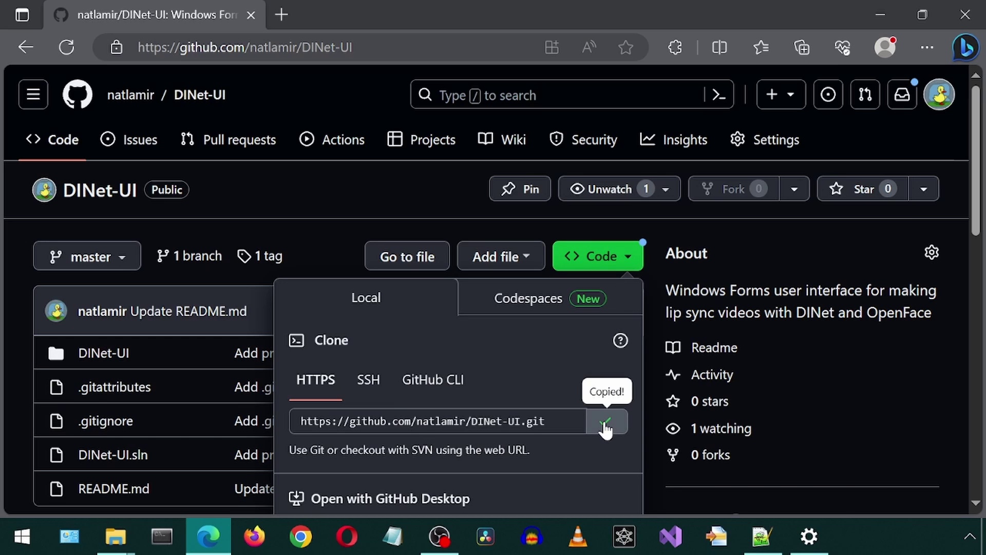
{"action": "left_click", "coordinate": [162, 537]}
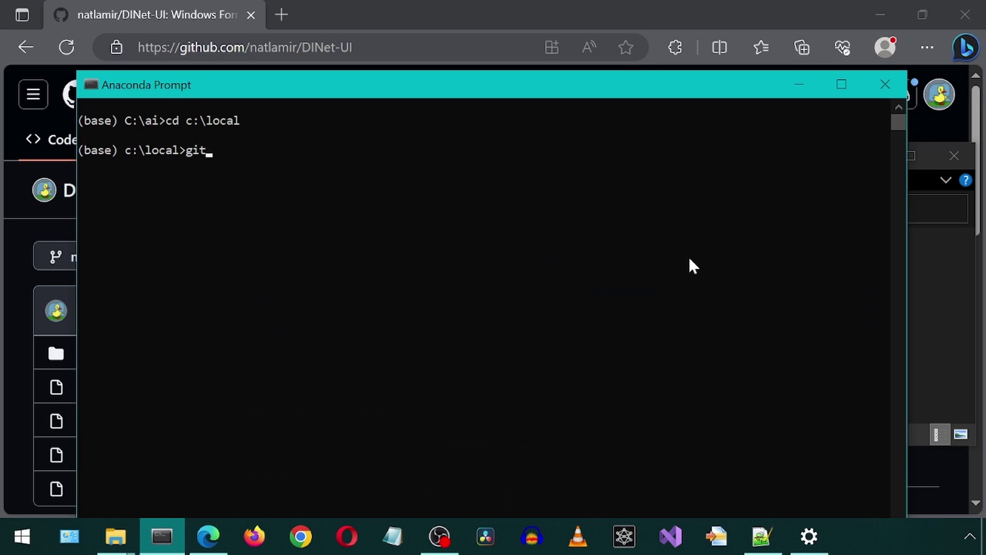
{"action": "key", "text": "ctrl+v"}
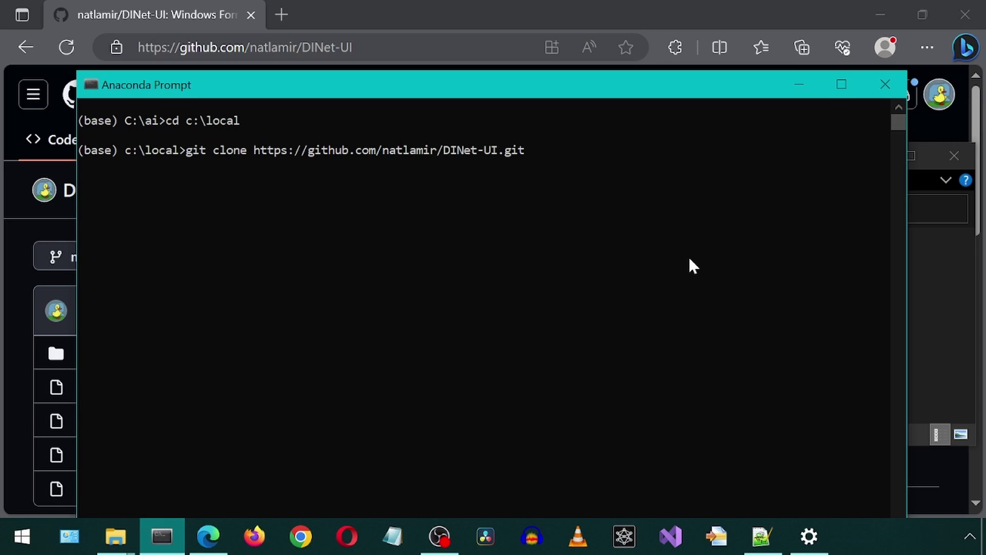
{"action": "key", "text": "Return"}
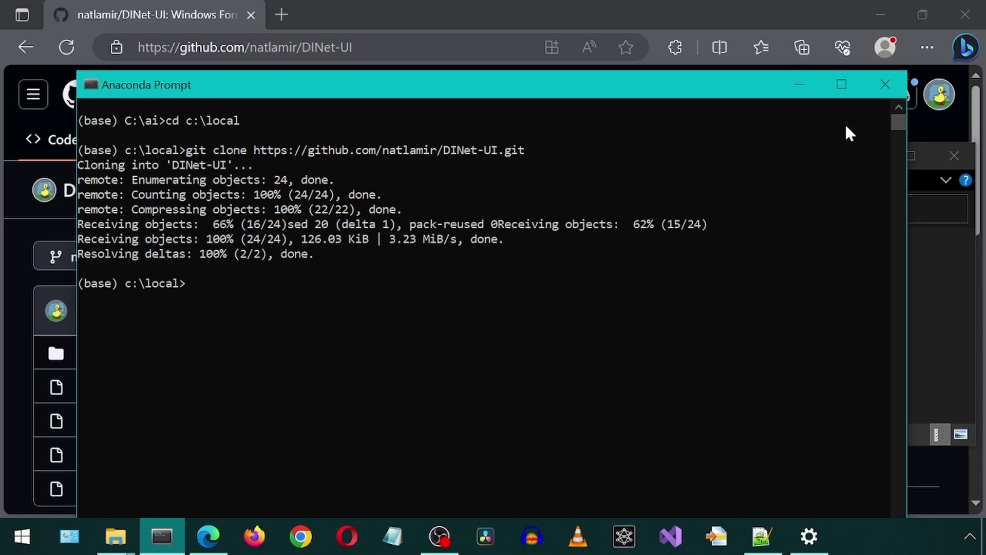
Step: Open DINet-UI.sln from the cloned folder and run it, dismissing the security debugging warning
{"action": "left_click", "coordinate": [883, 87]}
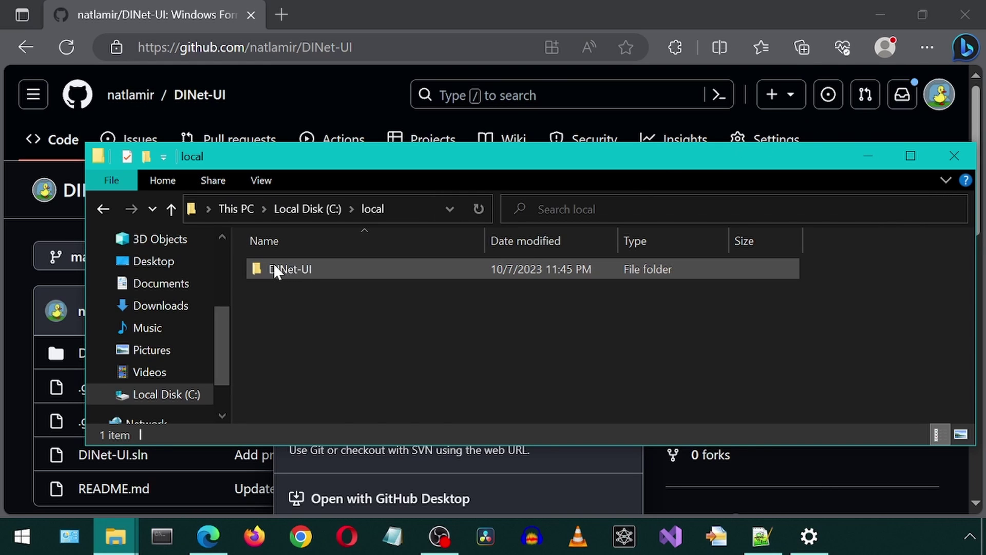
{"action": "double_click", "coordinate": [256, 268]}
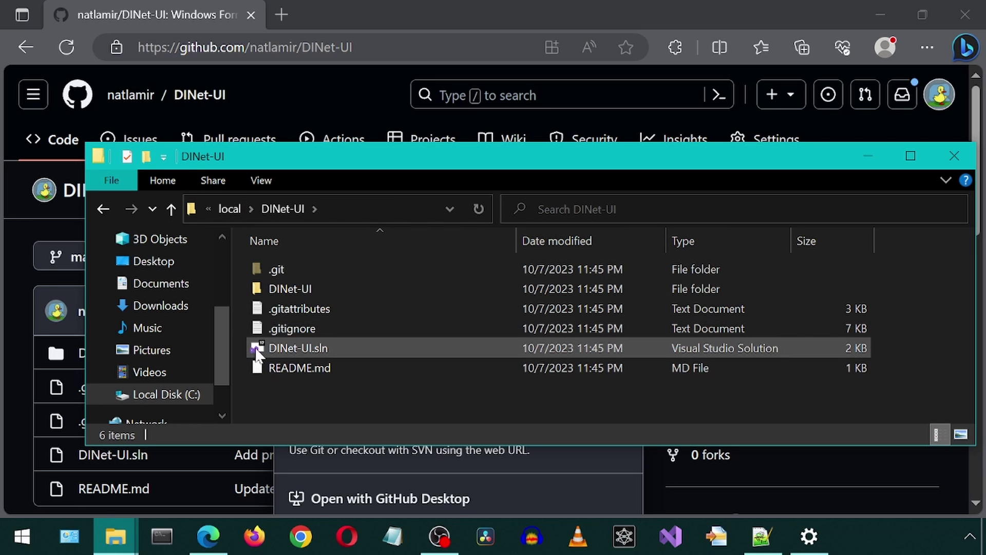
{"action": "double_click", "coordinate": [256, 352]}
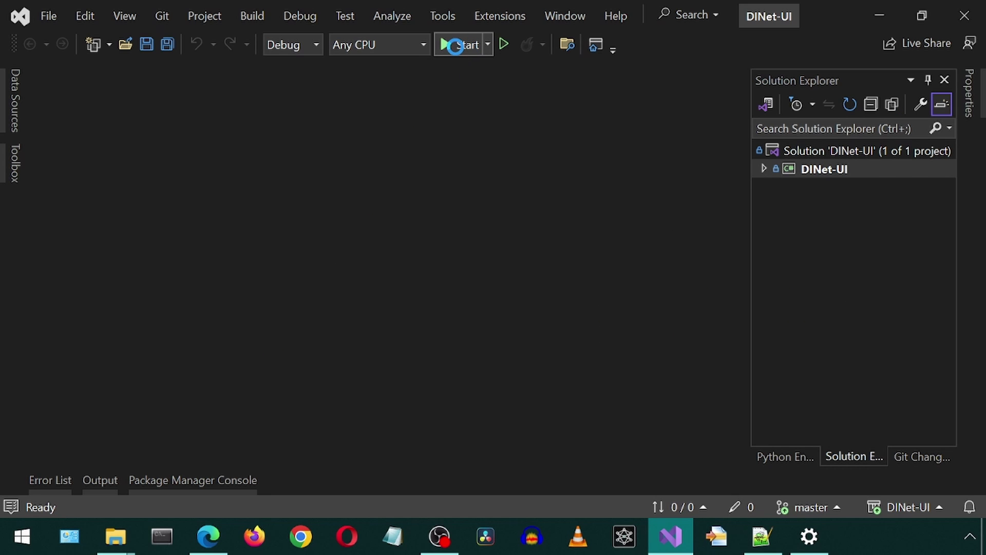
{"action": "left_click", "coordinate": [455, 45]}
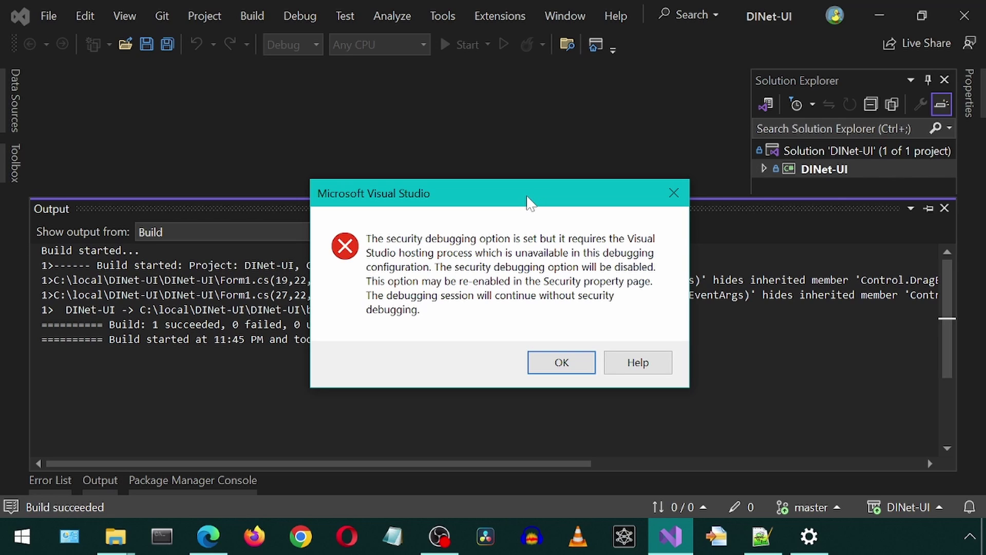
{"action": "left_click", "coordinate": [578, 362]}
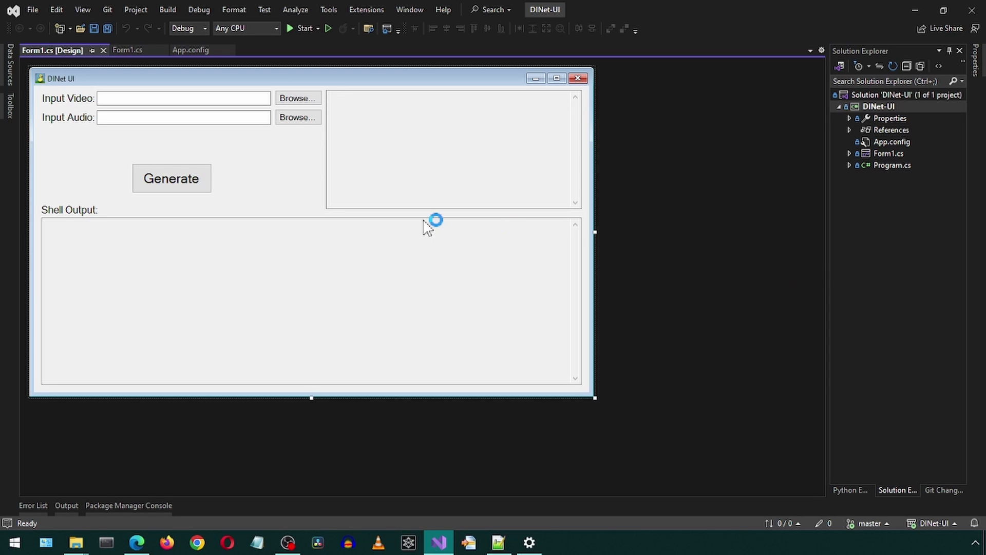
Step: View and scroll through the Form1.cs code, then return to the Form1.cs [Design] tab
{"action": "right_click", "coordinate": [286, 182]}
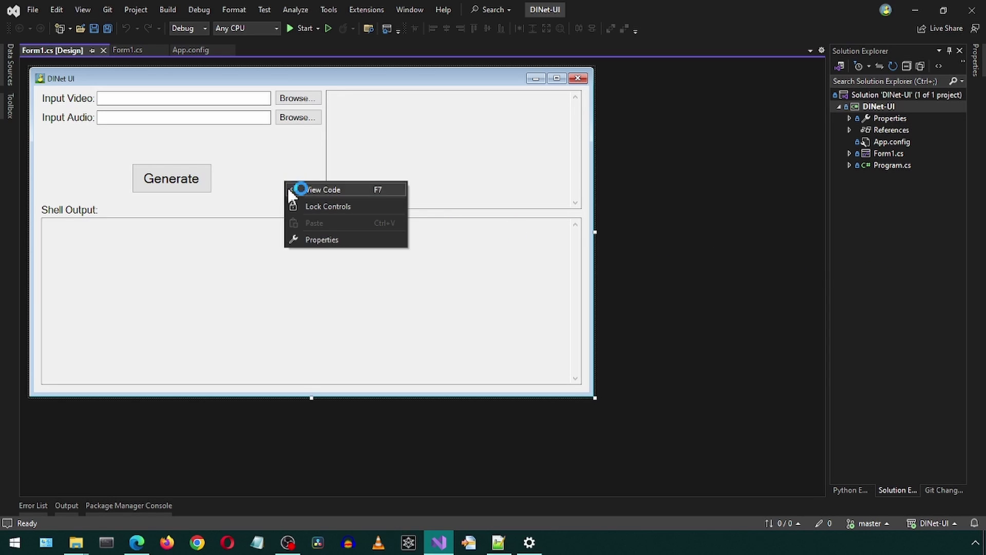
{"action": "left_click", "coordinate": [313, 189]}
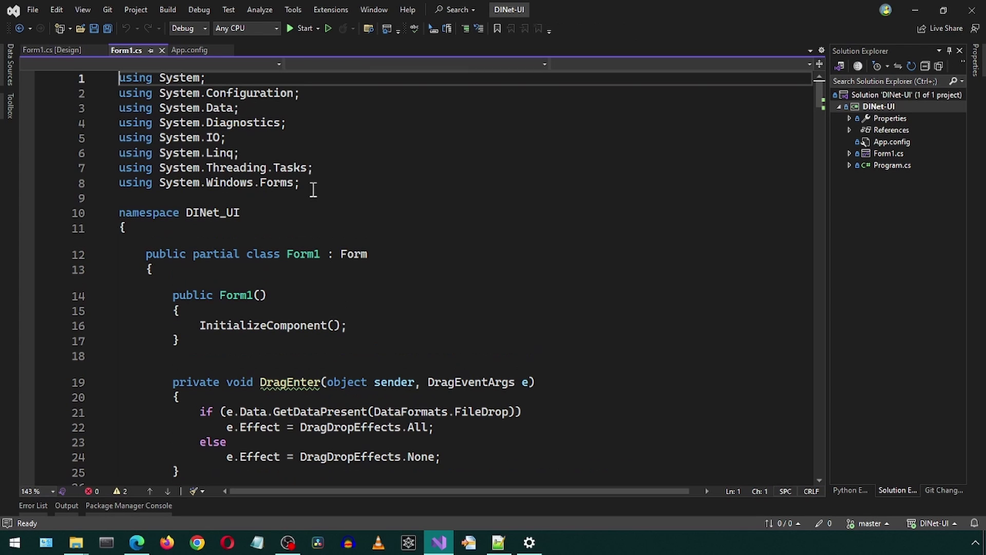
{"action": "scroll", "coordinate": [571, 241], "scroll_direction": "down", "scroll_amount": 10}
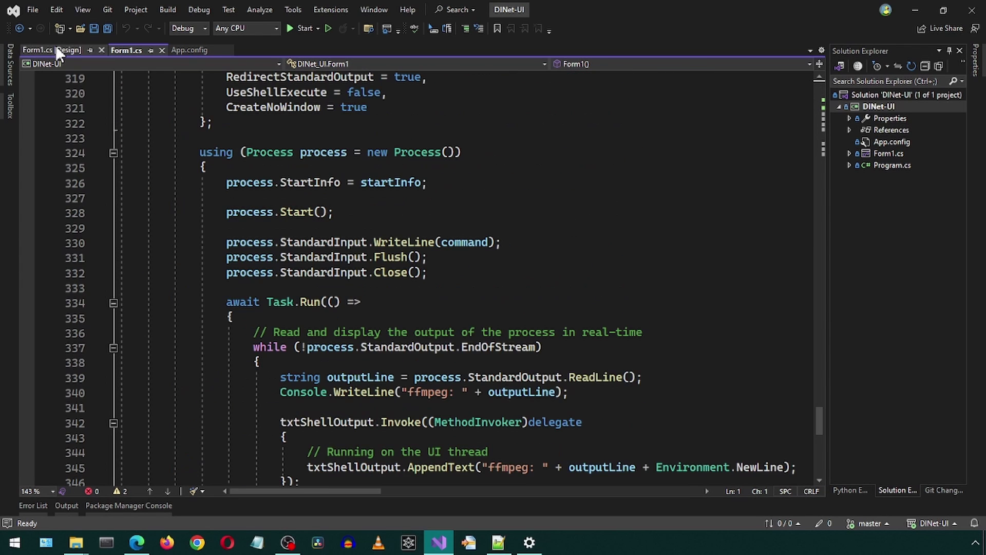
{"action": "left_click", "coordinate": [55, 46]}
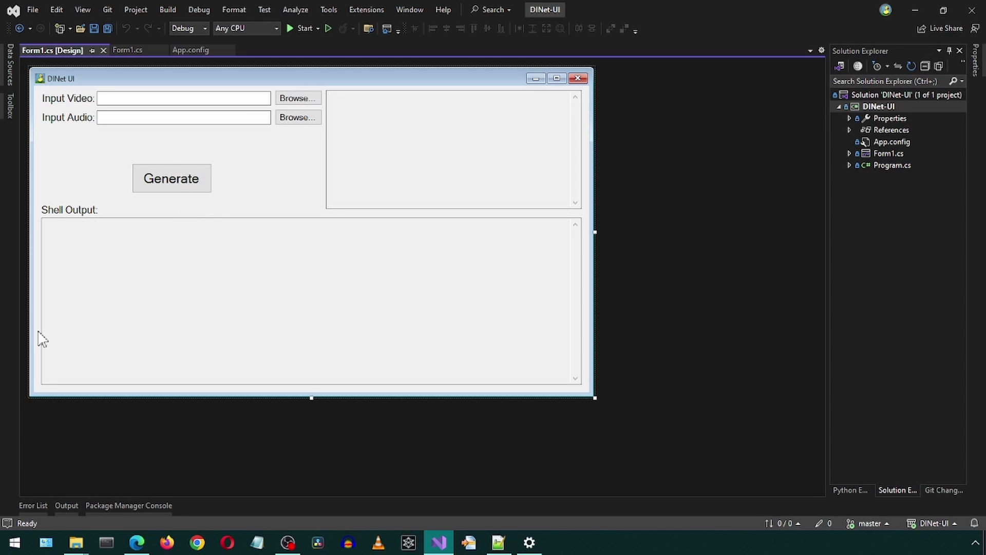
Step: Open the properties of the Input Audio Browse... button
{"action": "left_click", "coordinate": [339, 194]}
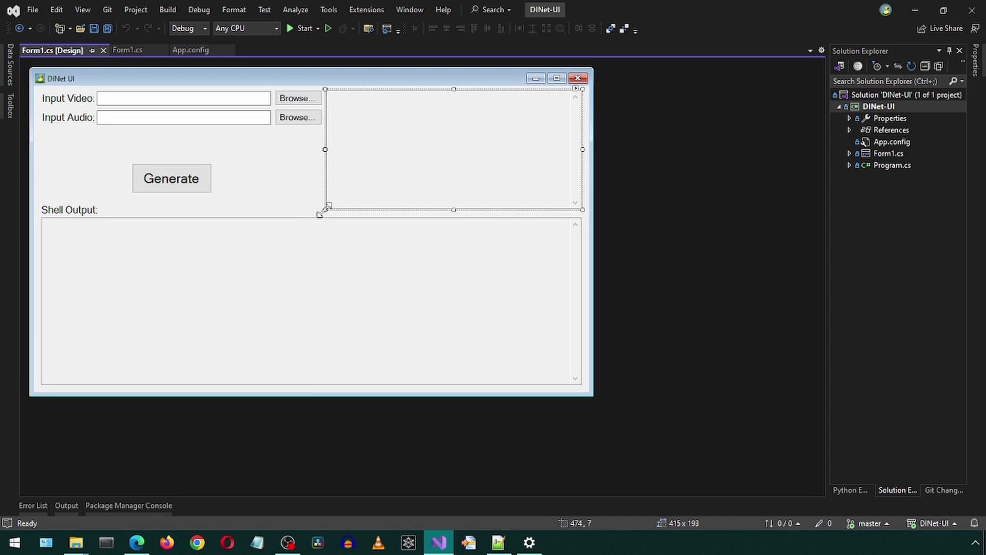
{"action": "left_click", "coordinate": [301, 118]}
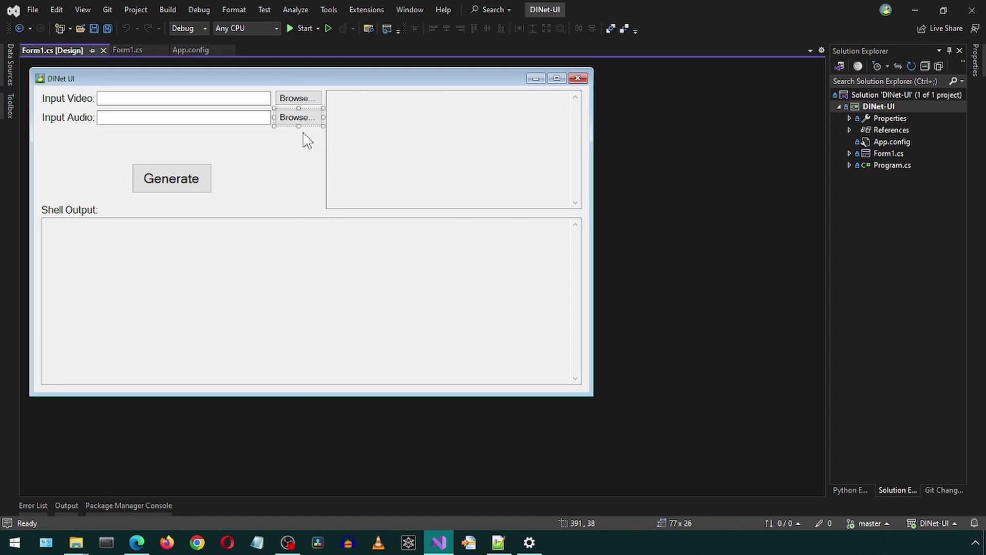
{"action": "right_click", "coordinate": [296, 122]}
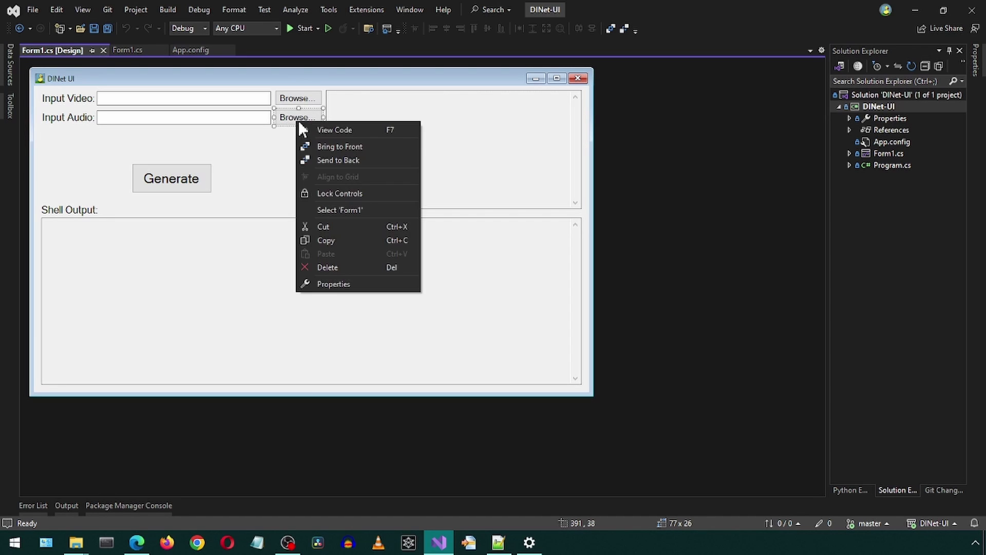
{"action": "left_click", "coordinate": [336, 281]}
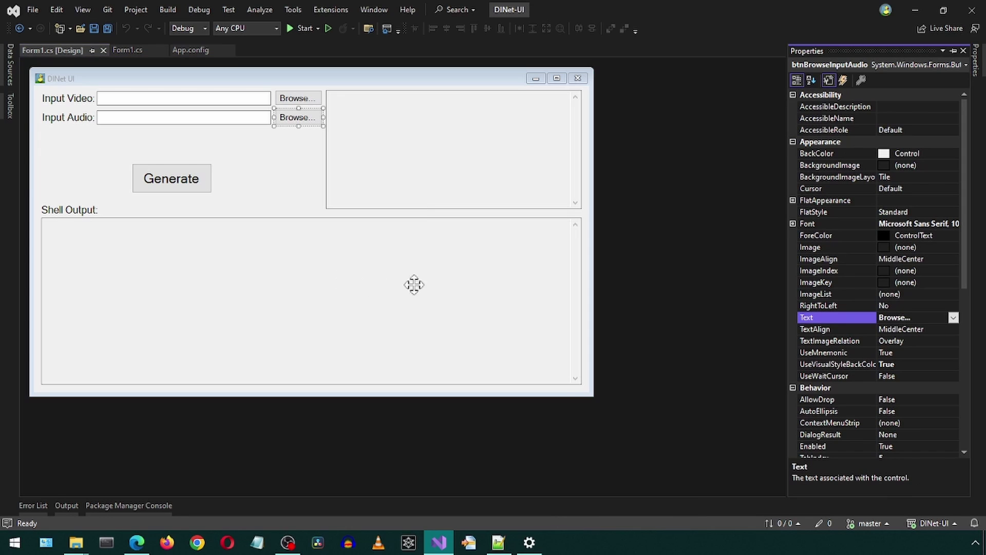
Step: Pin the Properties window, widen the side panels, and expand the button's Font settings
{"action": "left_click", "coordinate": [954, 51]}
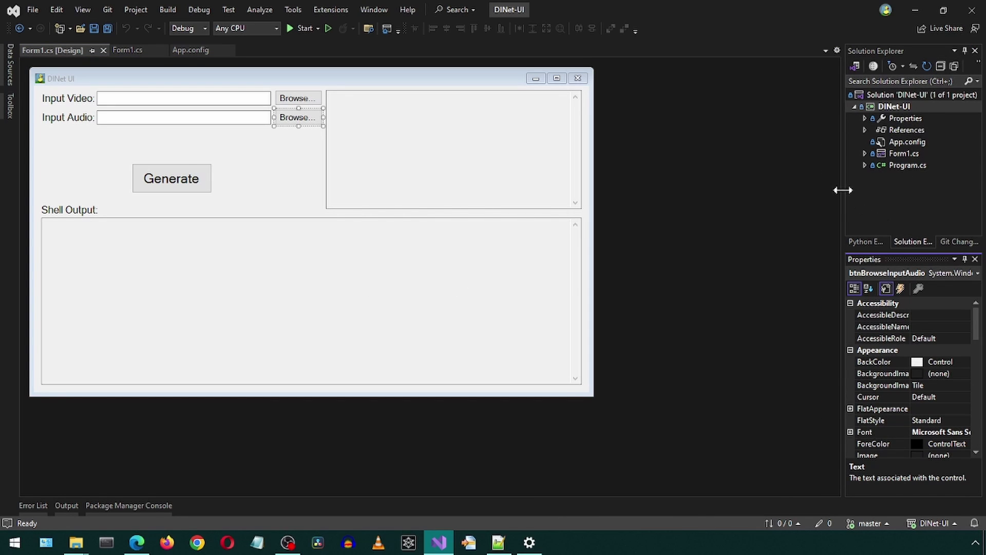
{"action": "left_click_drag", "start_coordinate": [843, 187], "coordinate": [761, 187]}
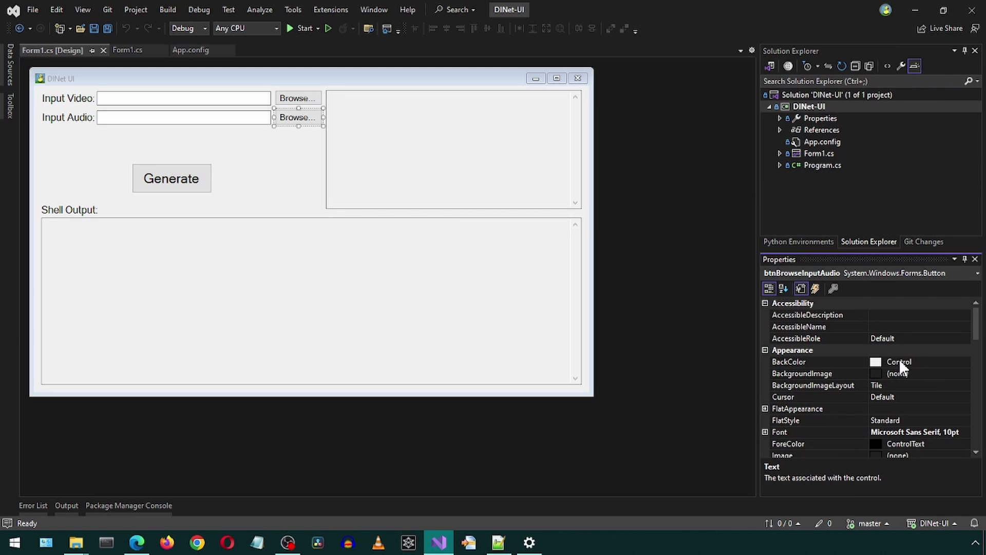
{"action": "left_click", "coordinate": [766, 432]}
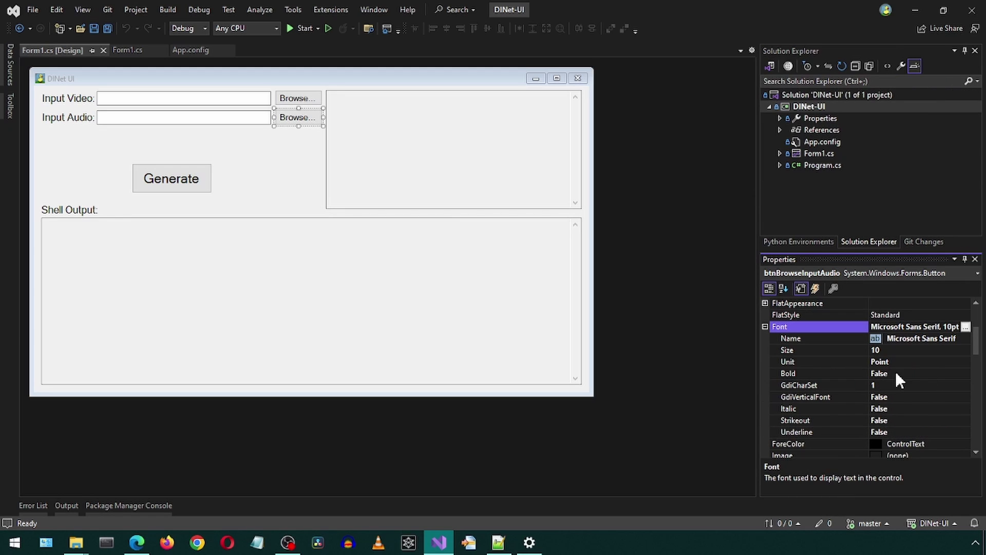
{"action": "scroll", "coordinate": [904, 378], "scroll_direction": "down", "scroll_amount": 6}
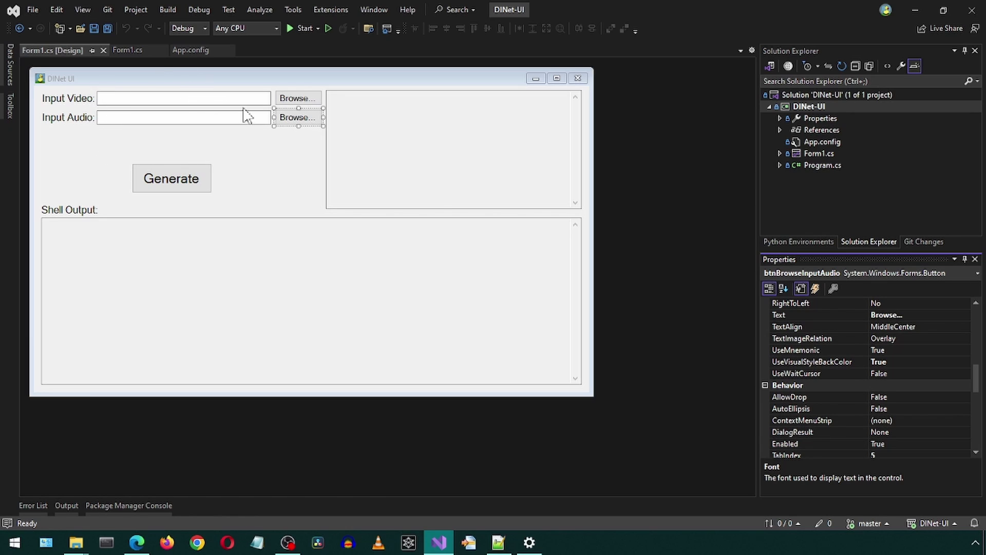
{"action": "left_click", "coordinate": [624, 152]}
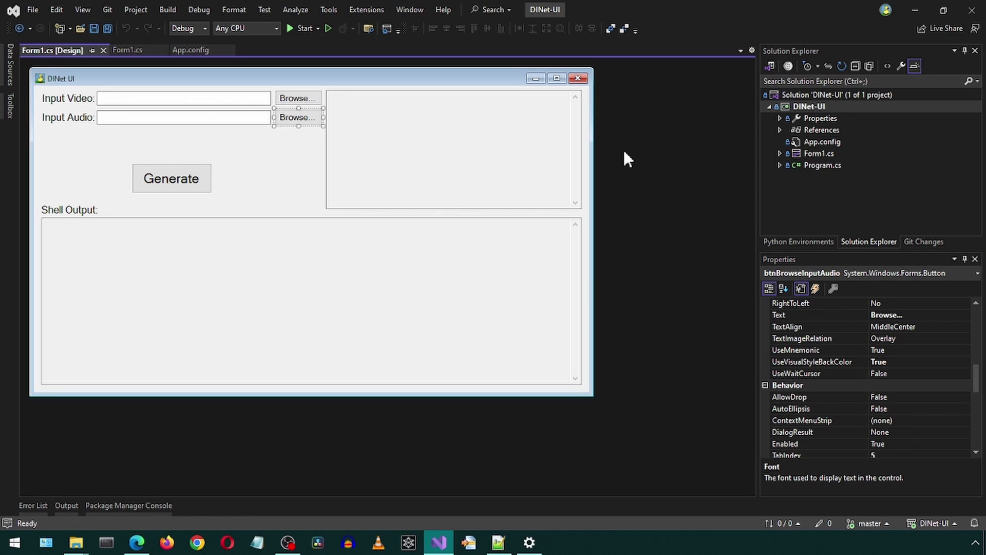